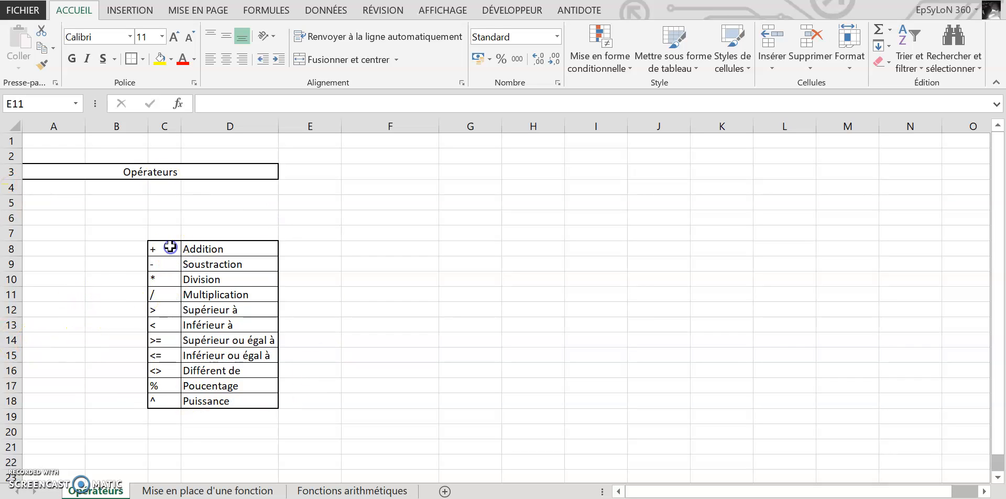
# Move the "Multiplication" label from D11 up to D10, replacing the existing content beside the * operator
pyautogui.click(165, 264)
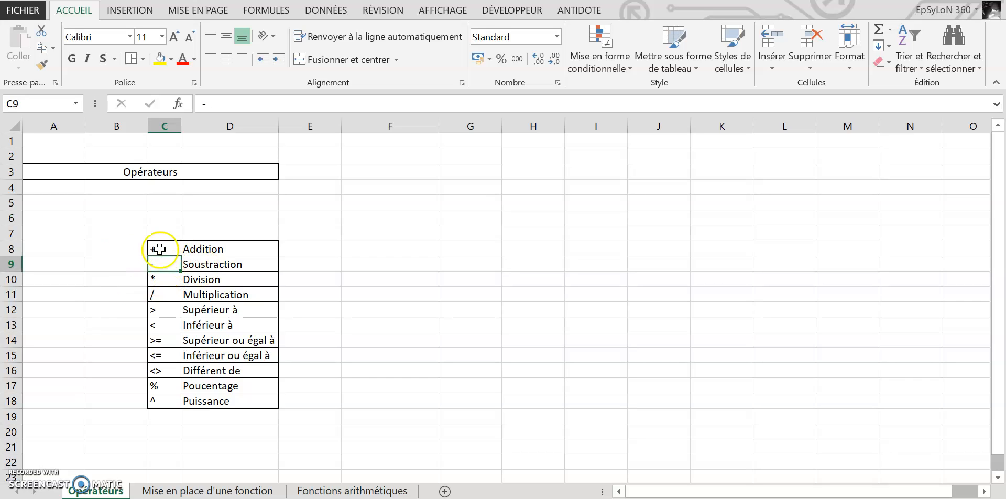
pyautogui.click(152, 279)
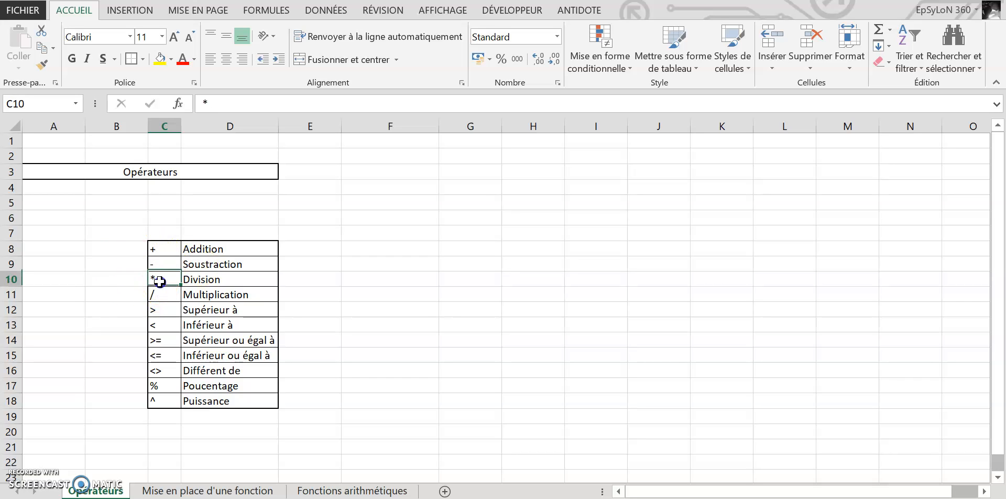
pyautogui.click(202, 295)
pyautogui.moveTo(202, 286); pyautogui.dragTo(231, 291)
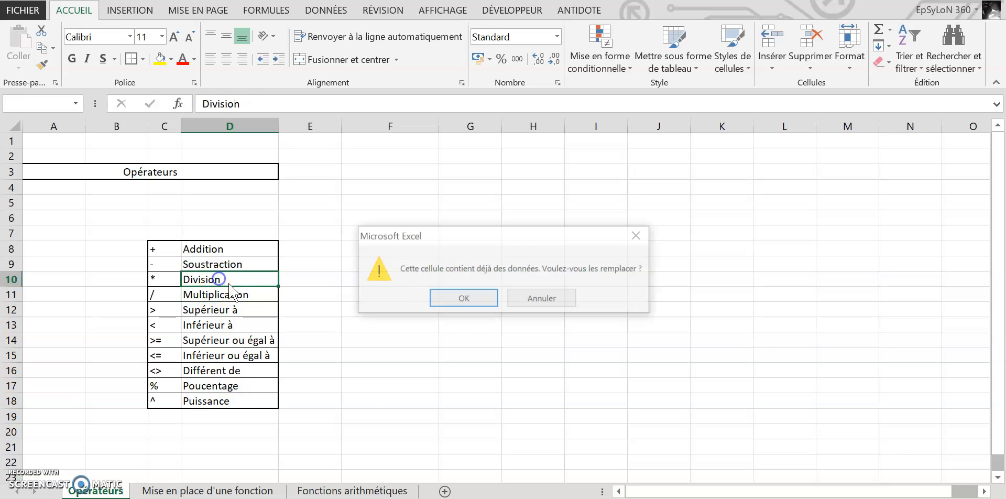
pyautogui.click(457, 300)
# Enter "Division" in cell D11 as the label for the / operator
pyautogui.click(205, 292)
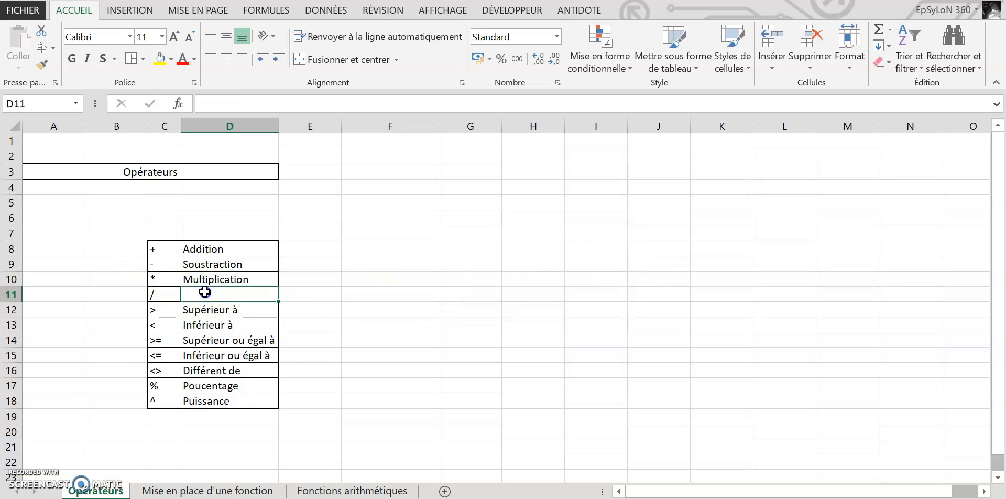
pyautogui.press('capslock')
pyautogui.write('d')
pyautogui.press('capslock')
pyautogui.write('I')
pyautogui.press('BackSpace')
pyautogui.press('BackSpace')
pyautogui.press('BackSpace')
pyautogui.write('D')
pyautogui.press('capslock')
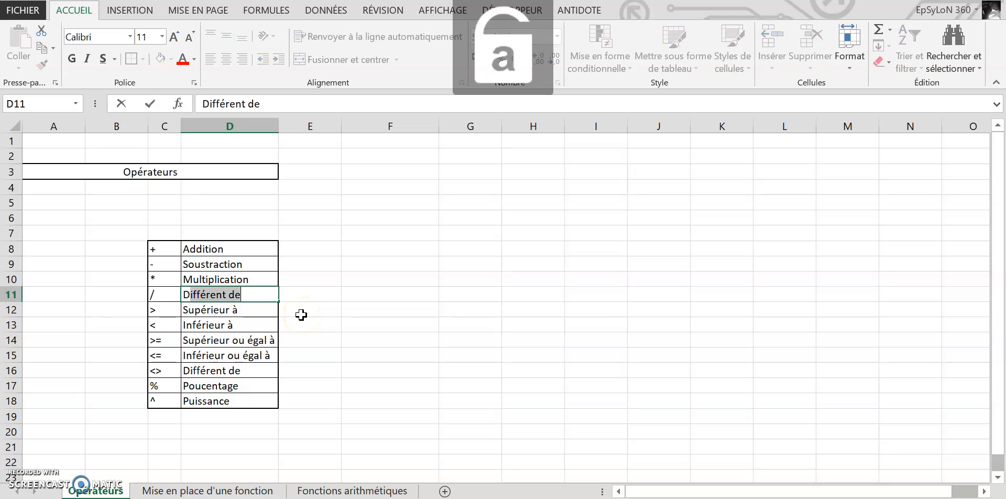
pyautogui.write('ivision')
pyautogui.press('Return')
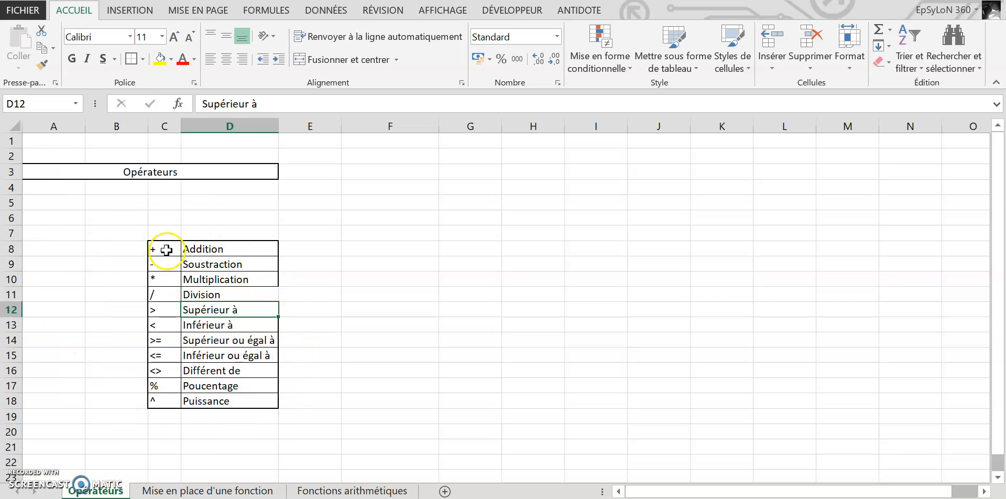
# Review the arithmetic and comparison operator symbols in column C of the operators table
pyautogui.click(165, 385)
pyautogui.click(162, 402)
pyautogui.moveTo(149, 247); pyautogui.dragTo(159, 297)
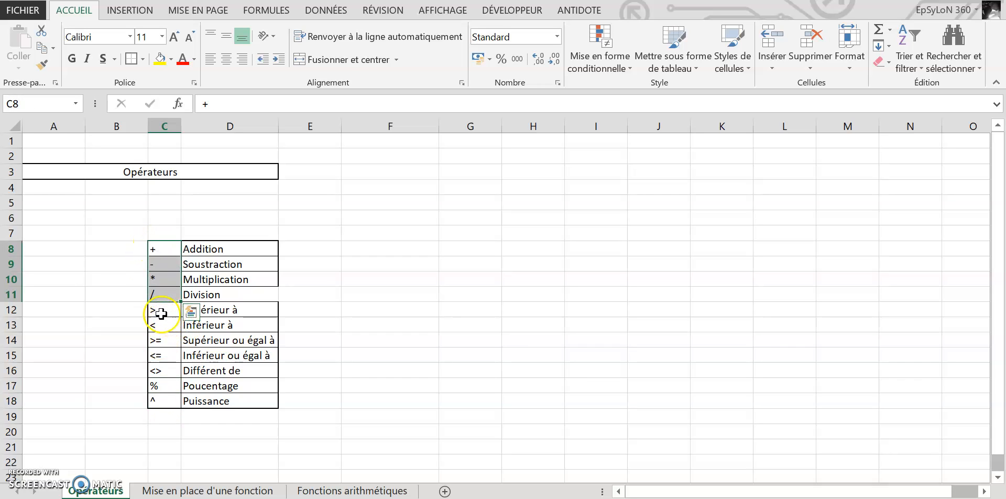
pyautogui.click(157, 325)
pyautogui.click(159, 313)
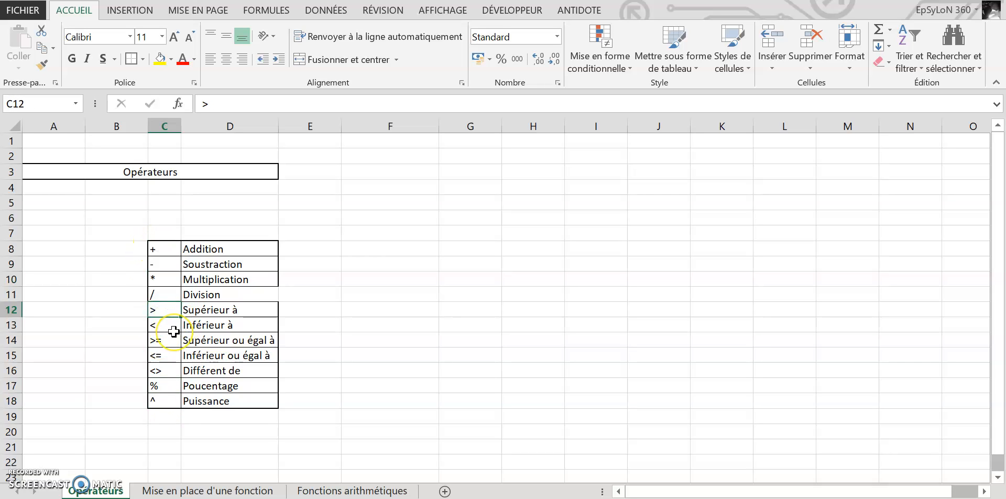
pyautogui.click(156, 355)
pyautogui.click(157, 371)
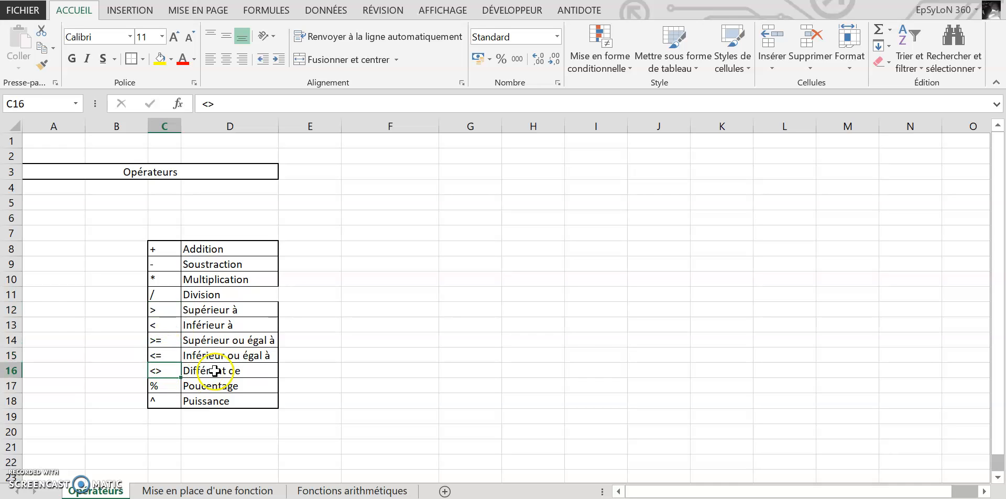
pyautogui.click(215, 370)
pyautogui.click(145, 384)
pyautogui.click(161, 369)
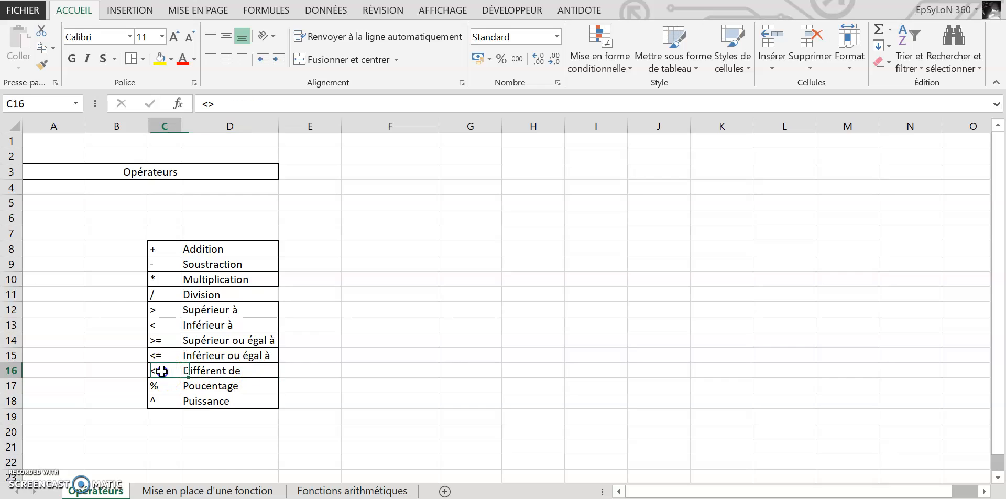
# On the "Mise en place d'une fonction" sheet, start inserting a function in D11 and look through the recently used functions
pyautogui.click(185, 491)
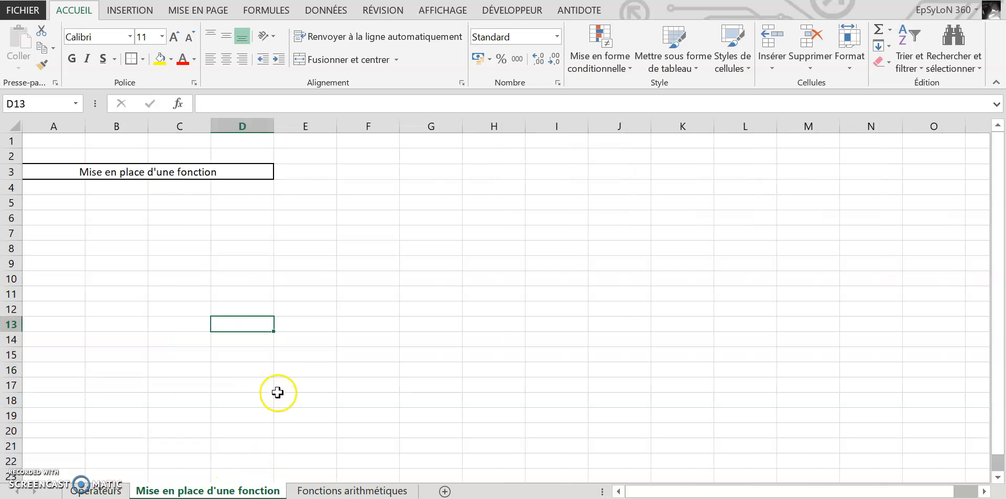
pyautogui.click(230, 293)
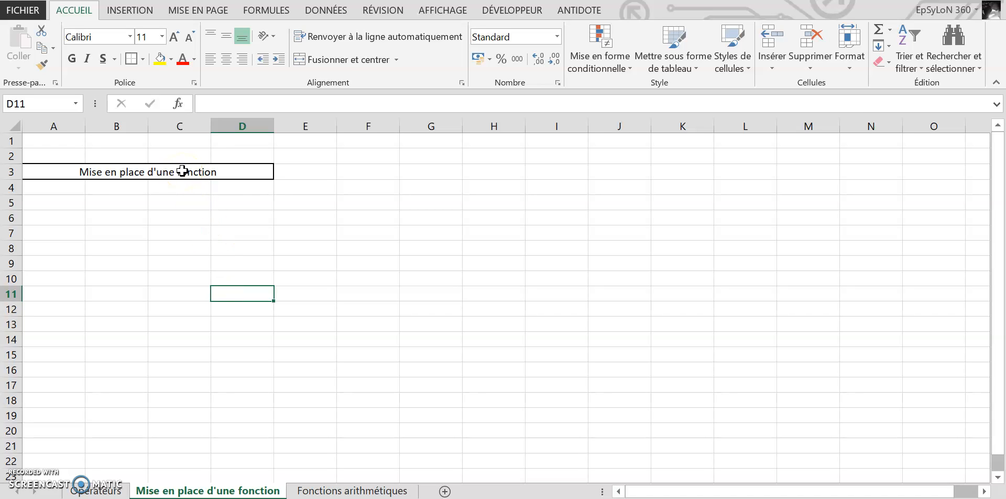
pyautogui.click(178, 105)
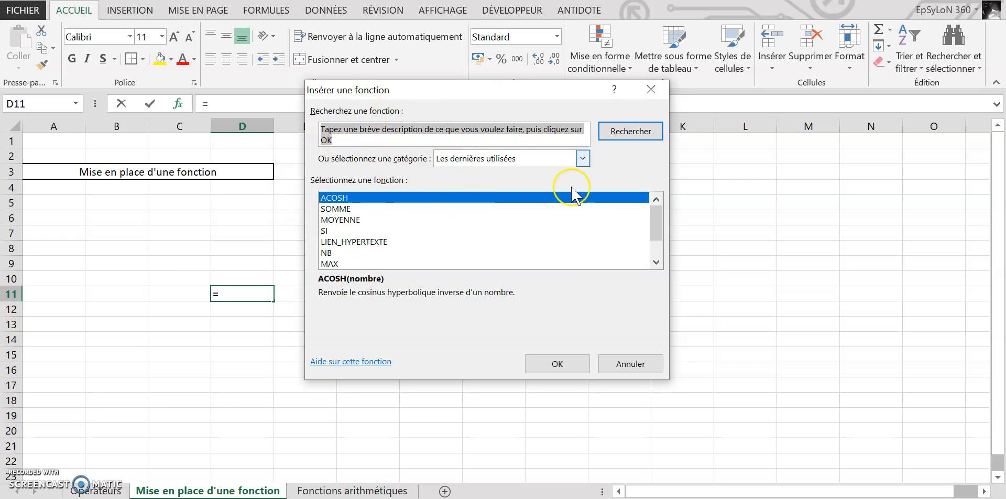
pyautogui.scroll(-1, 476, 249)
pyautogui.scroll(1, 478, 241)
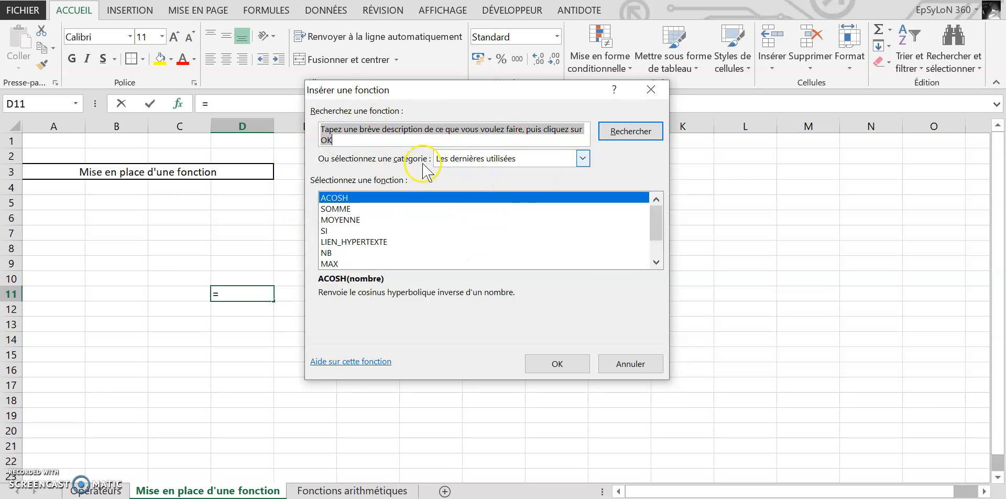
pyautogui.scroll(-1, 407, 228)
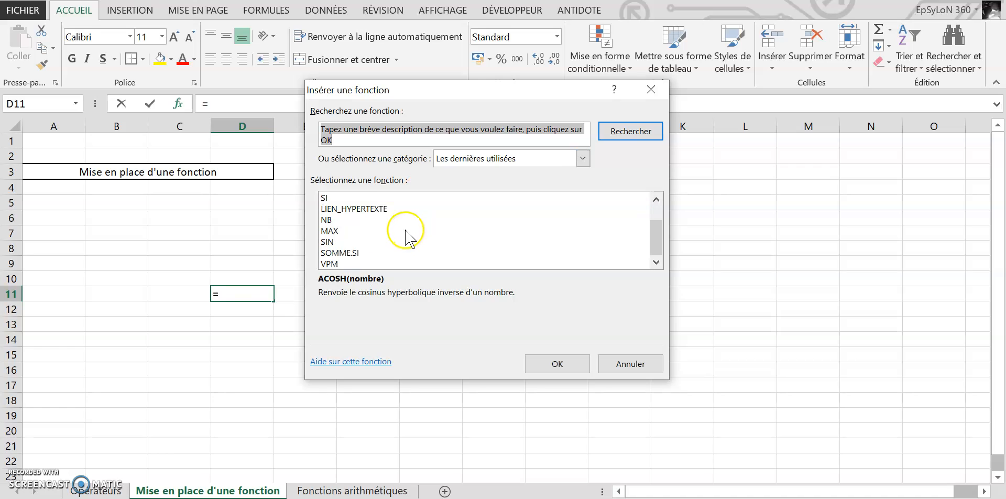
pyautogui.scroll(1, 432, 218)
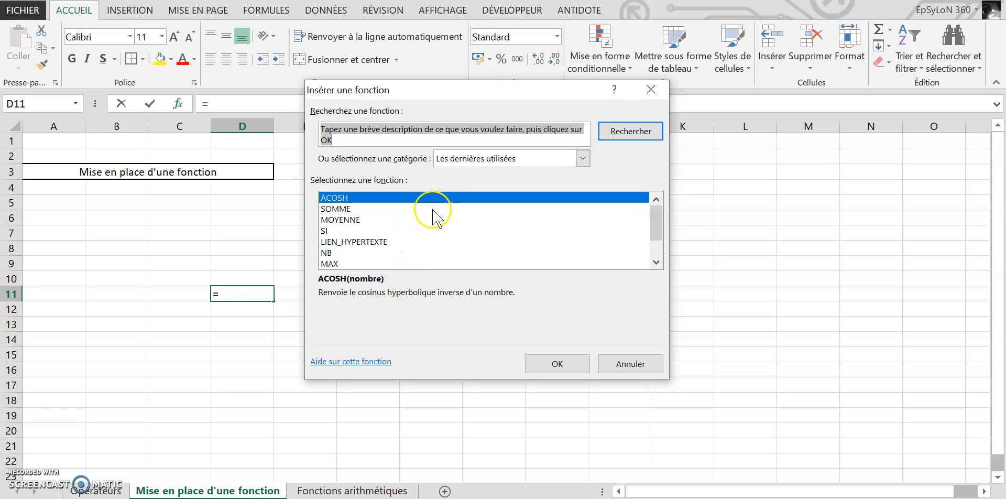
# Browse the Finances function category and read the descriptions of several functions, such as AMORLIN, INTERET.ACC and TAUX.EFFECTIF
pyautogui.click(481, 158)
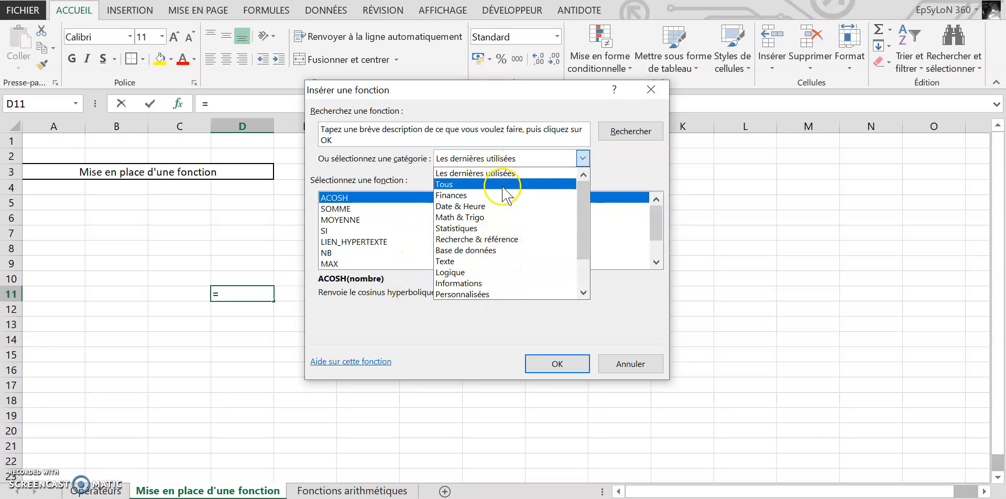
pyautogui.click(492, 195)
pyautogui.scroll(-1, 474, 239)
pyautogui.scroll(1, 409, 234)
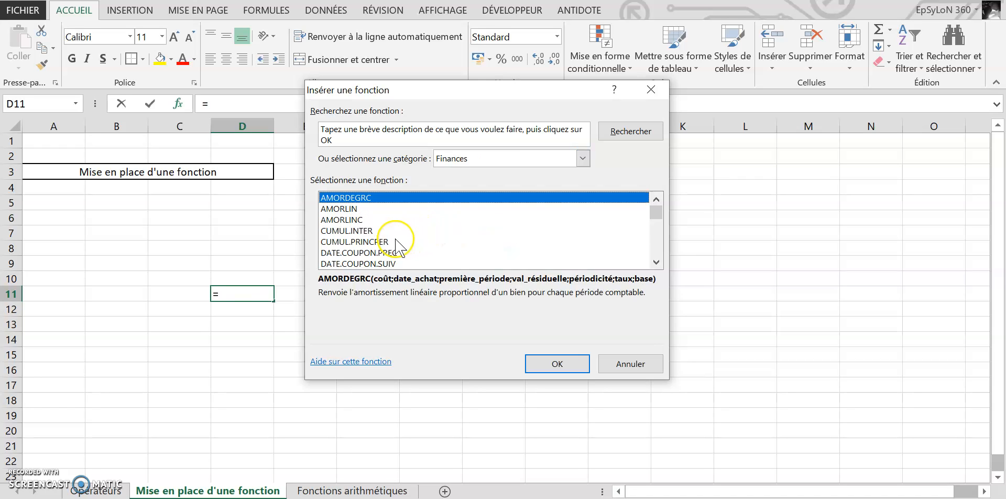
pyautogui.click(391, 209)
pyautogui.scroll(-2, 393, 236)
pyautogui.click(394, 253)
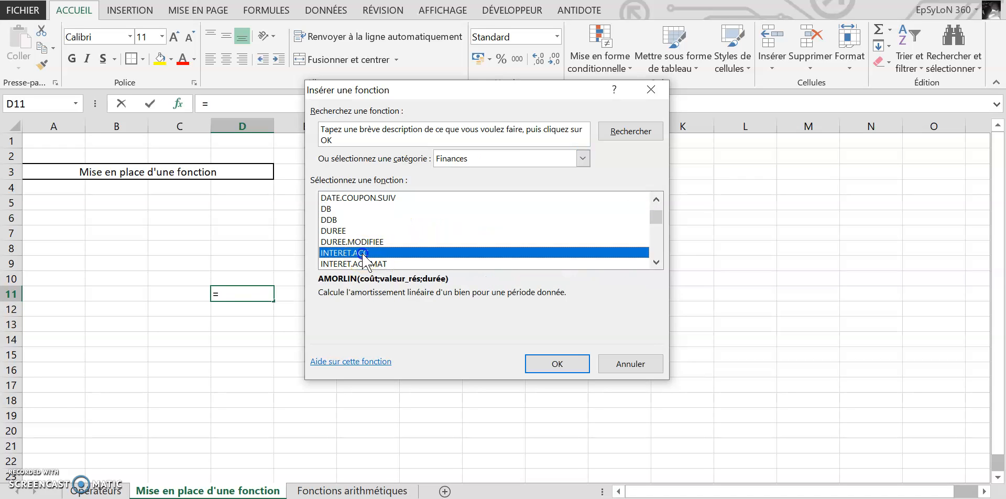
pyautogui.scroll(-3, 403, 259)
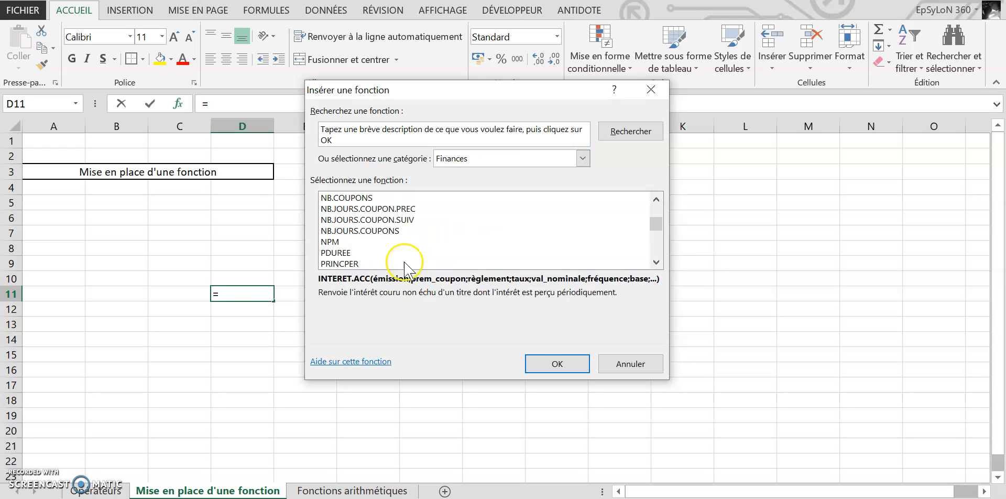
pyautogui.click(394, 220)
pyautogui.scroll(-2, 395, 220)
pyautogui.click(382, 231)
pyautogui.click(386, 242)
pyautogui.scroll(-3, 388, 241)
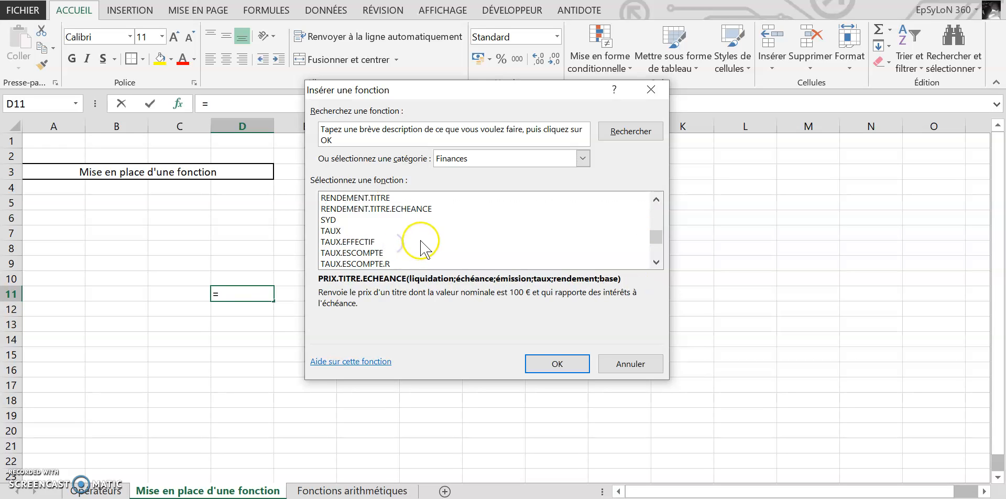
pyautogui.click(383, 242)
pyautogui.scroll(12, 448, 233)
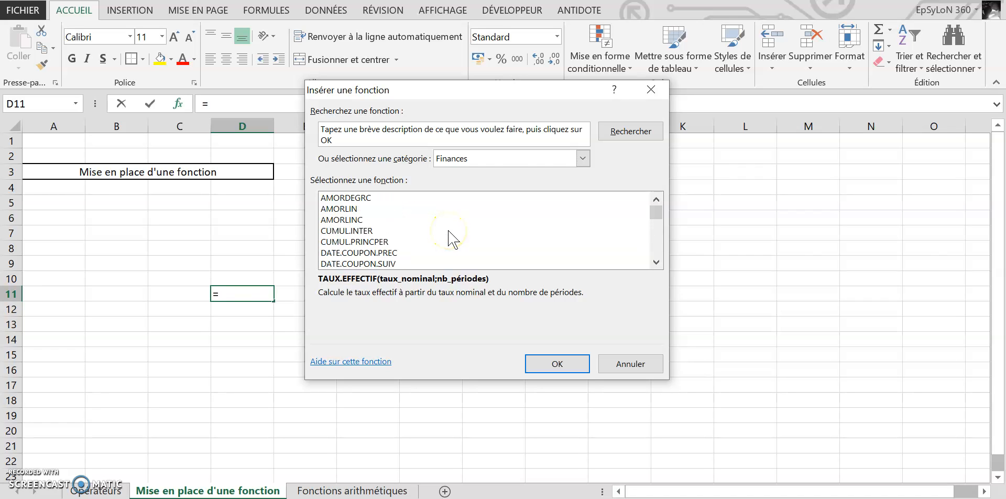
# Browse the functions in the Math & Trigo category
pyautogui.click(537, 163)
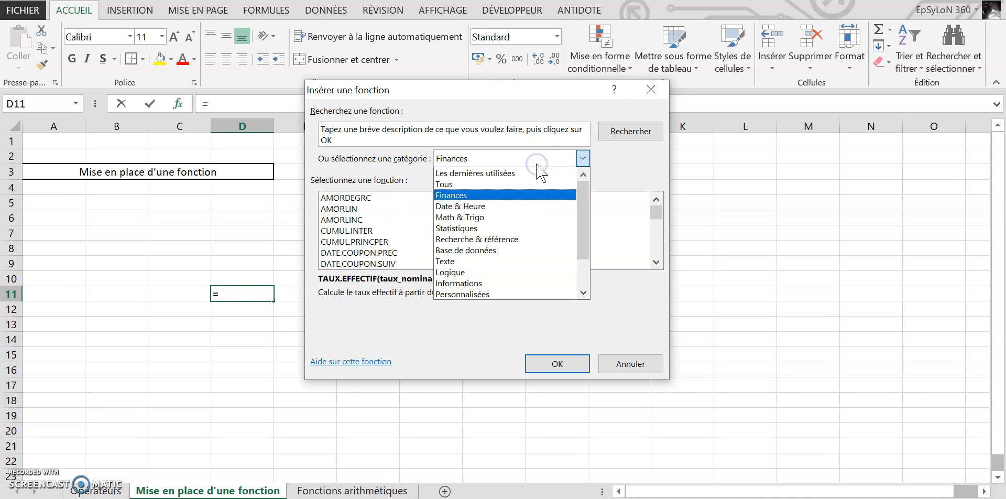
pyautogui.click(506, 216)
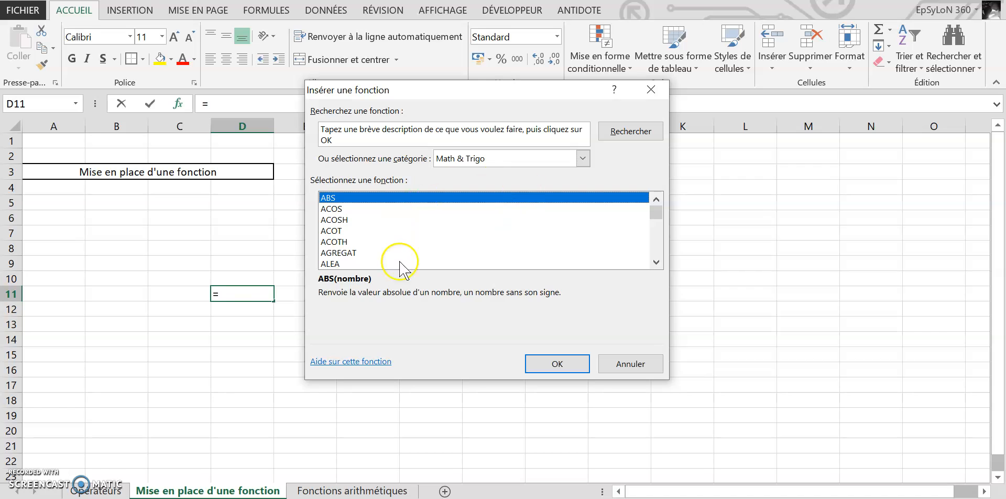
pyautogui.scroll(-3, 419, 263)
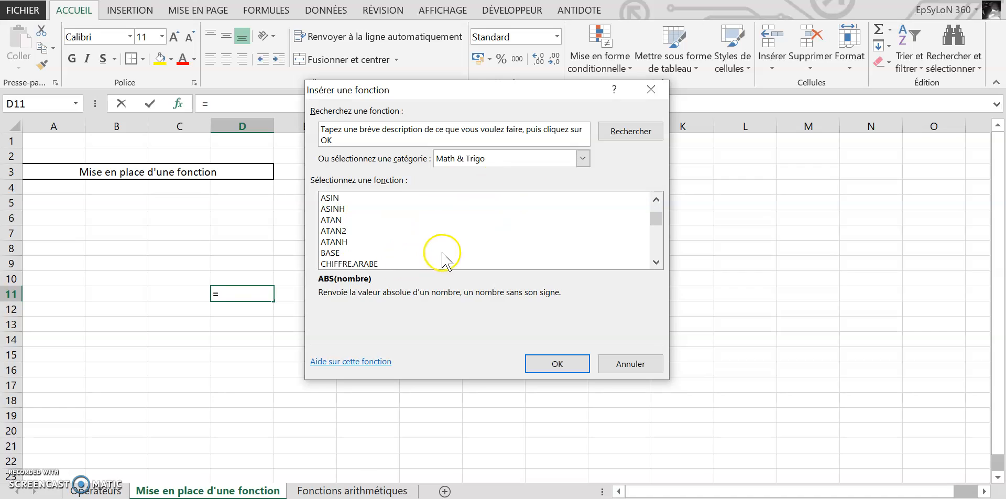
pyautogui.click(501, 159)
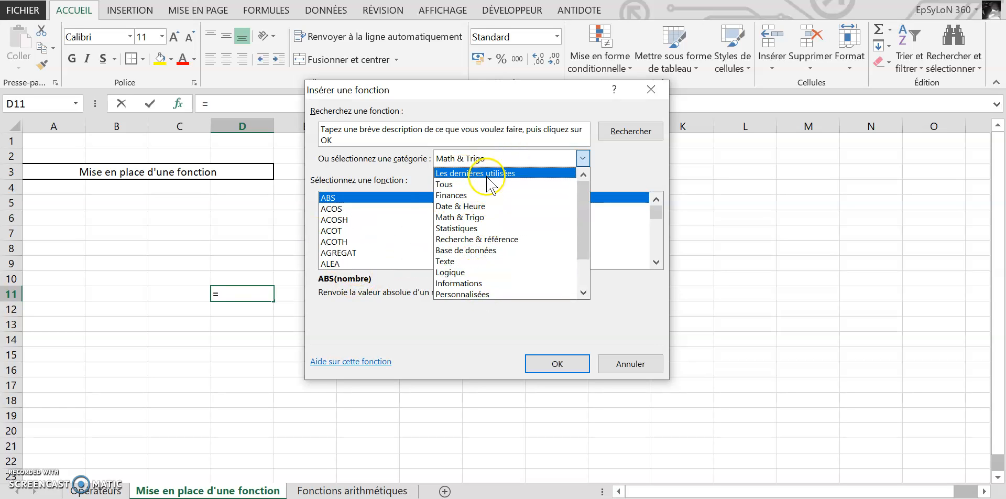
pyautogui.click(395, 141)
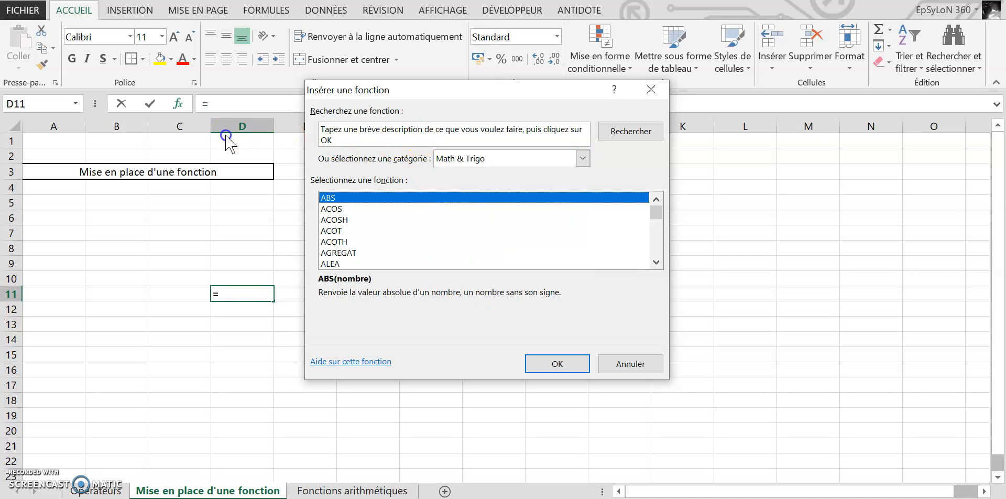
# Search the function list for "mois", read the description of FIN.MOIS, and cancel the function insertion
pyautogui.click(335, 137)
pyautogui.moveTo(362, 141); pyautogui.dragTo(301, 127)
pyautogui.press('BackSpace')
pyautogui.click(359, 126)
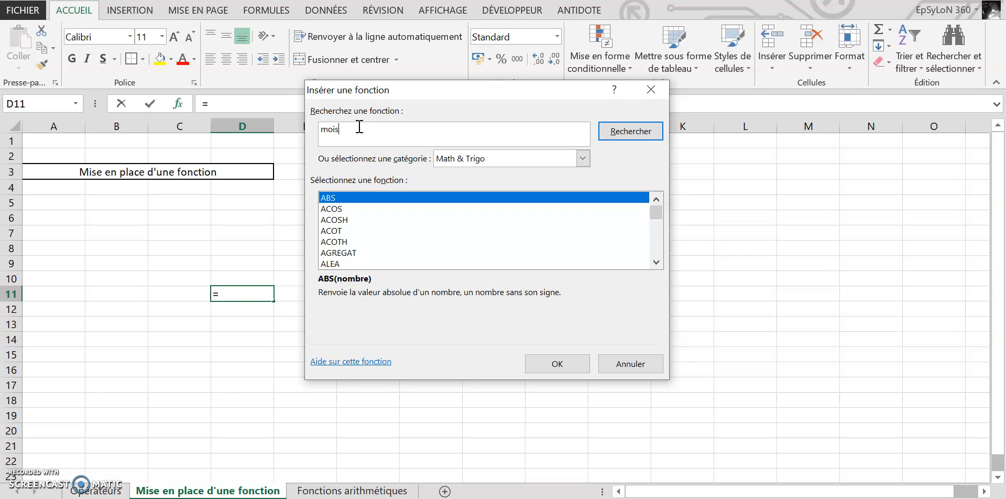
pyautogui.click(418, 137)
pyautogui.click(608, 131)
pyautogui.scroll(-5, 443, 244)
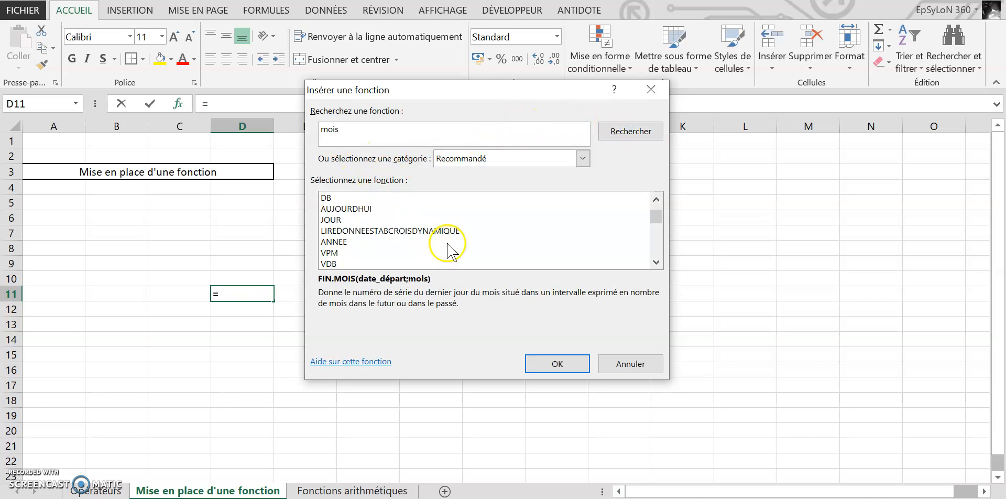
pyautogui.scroll(5, 435, 247)
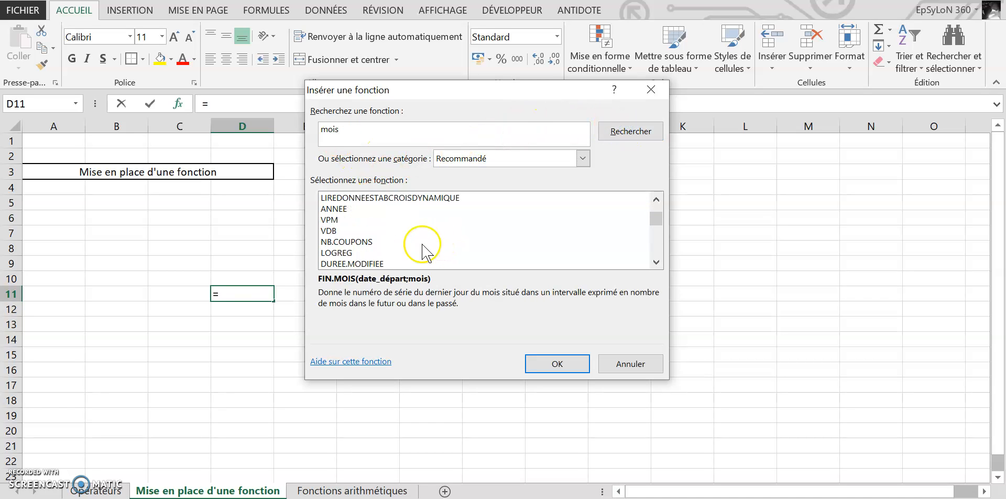
pyautogui.click(377, 210)
pyautogui.click(381, 198)
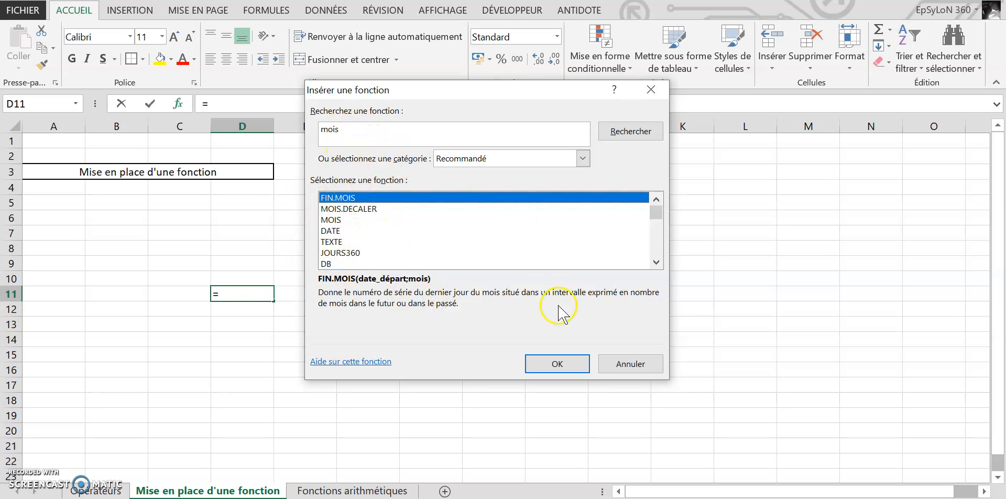
pyautogui.click(620, 366)
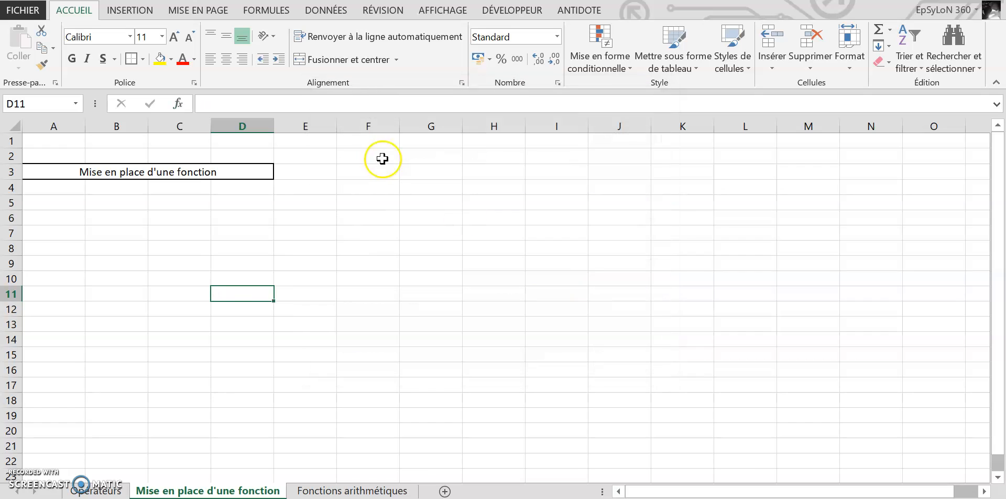
# Start a SOMME function directly in cell D11, without the function dialog, by entering =SOMME( in the cell
pyautogui.click(178, 105)
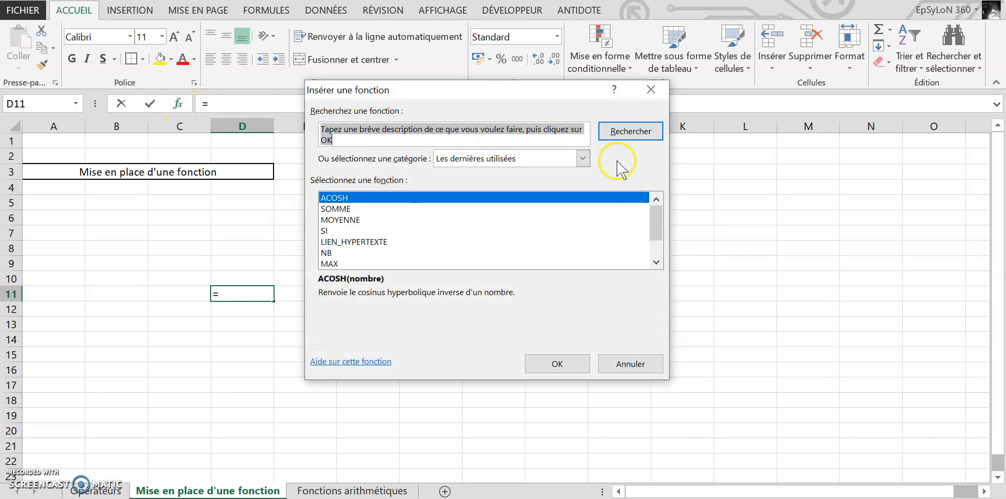
pyautogui.click(652, 89)
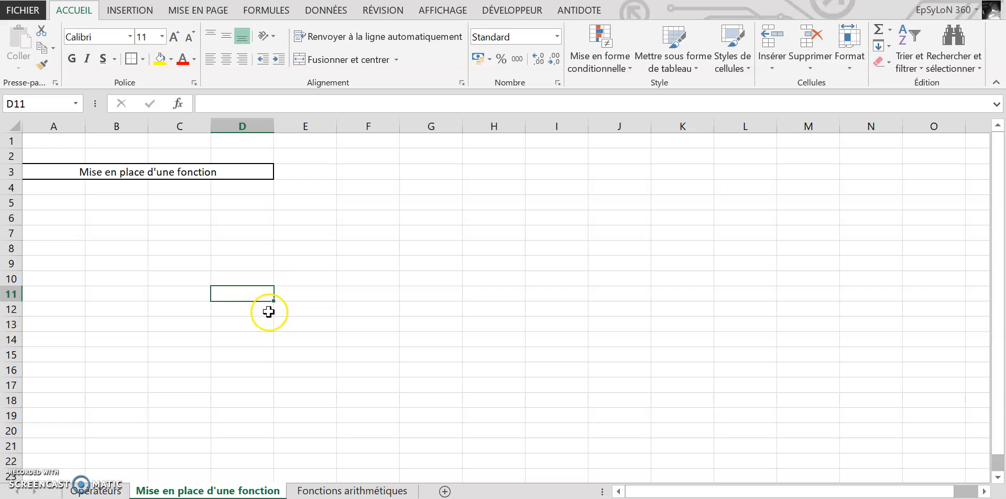
pyautogui.doubleClick(232, 293)
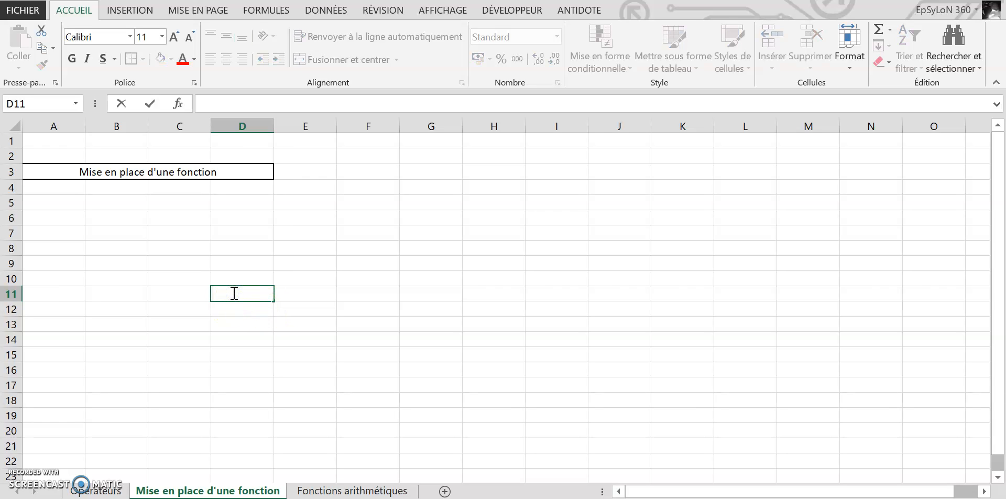
pyautogui.write('=')
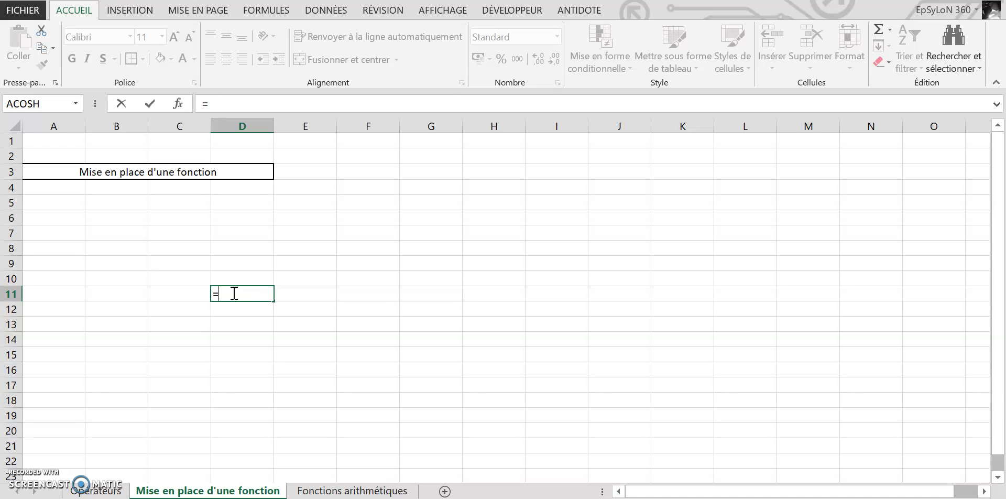
pyautogui.write('SOMME')
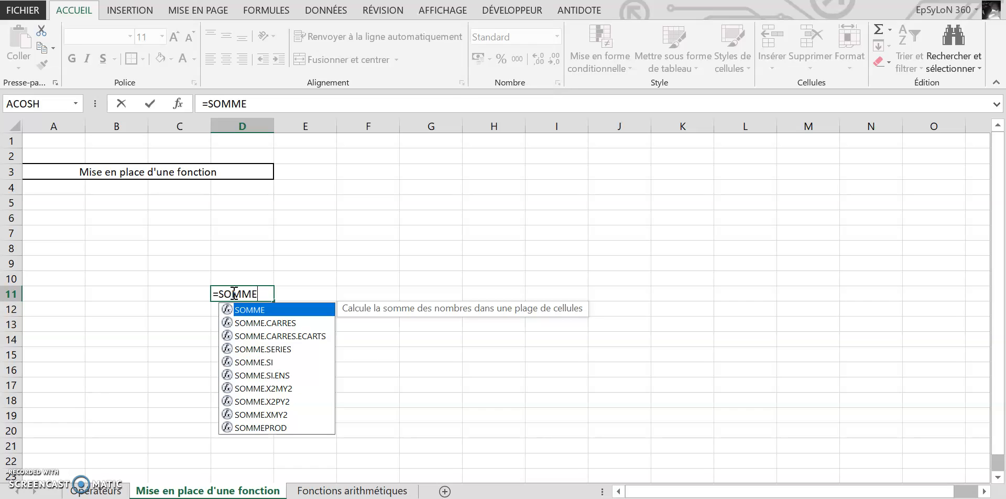
pyautogui.press('capslock')
pyautogui.write('(')
pyautogui.press('capslock')
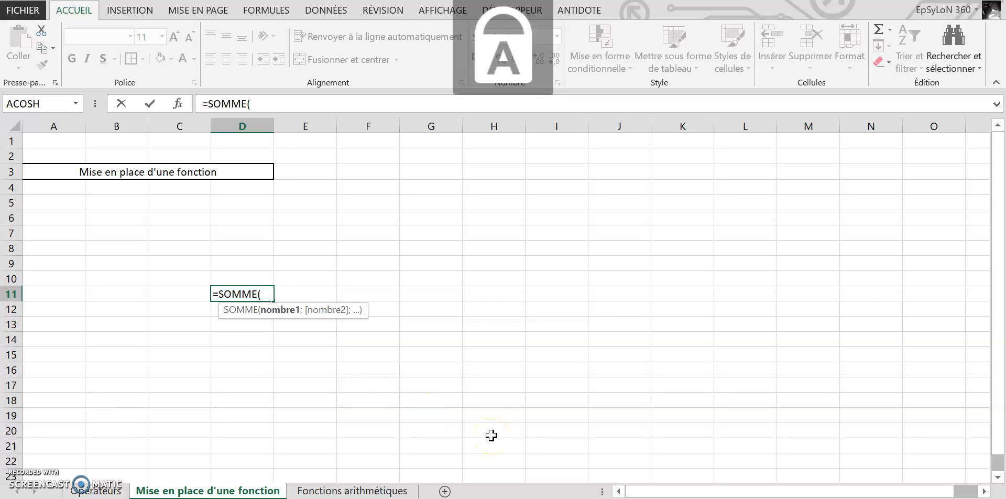
pyautogui.press('capslock')
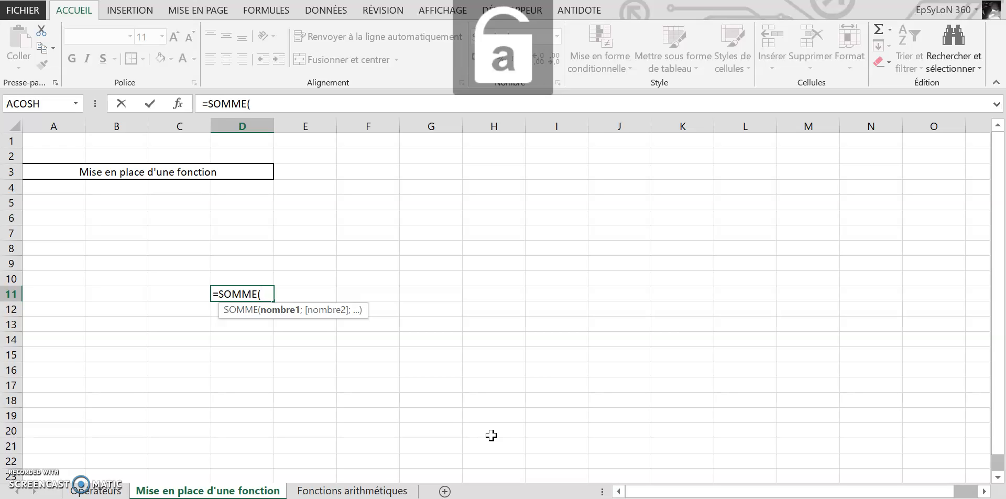
# Replace the entry in D11 with the lowercase formula =moyenne(sdskdks), and erase it to leave the cell empty
pyautogui.press('BackSpace')
pyautogui.press('BackSpace')
pyautogui.press('BackSpace')
pyautogui.press('BackSpace')
pyautogui.press('BackSpace')
pyautogui.press('BackSpace')
pyautogui.press('BackSpace')
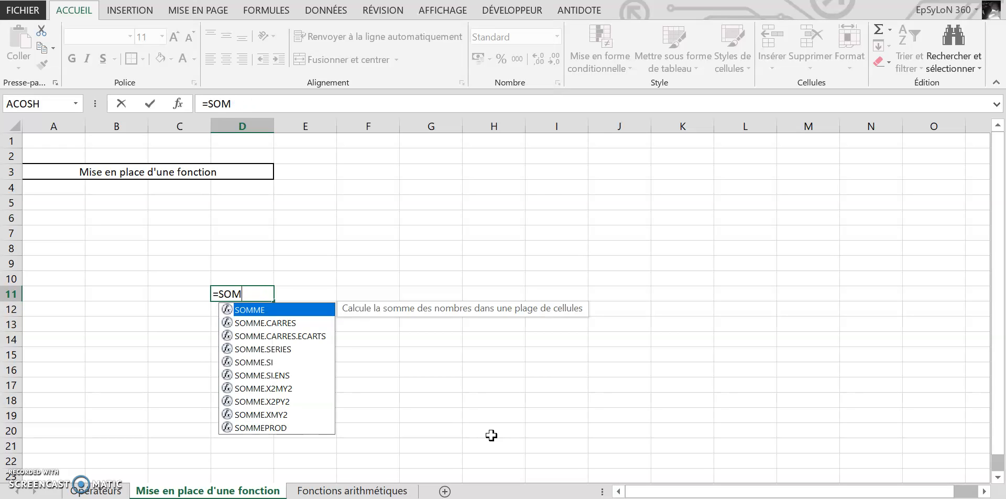
pyautogui.write('moyenne(sdskdks')
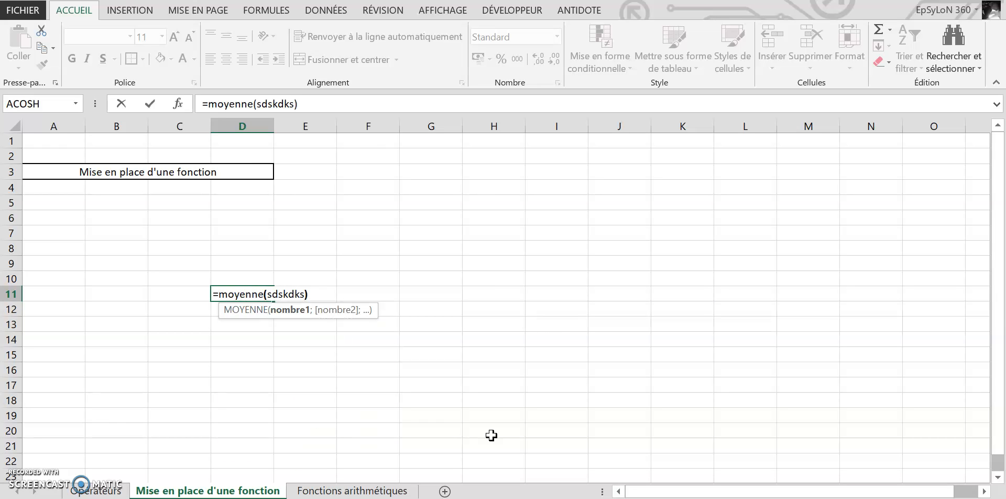
pyautogui.press('BackSpace')
pyautogui.press('BackSpace')
pyautogui.press('BackSpace')
pyautogui.press('BackSpace')
pyautogui.press('BackSpace')
pyautogui.press('BackSpace')
pyautogui.press('BackSpace')
pyautogui.press('BackSpace')
pyautogui.press('BackSpace')
pyautogui.press('BackSpace')
pyautogui.press('BackSpace')
pyautogui.press('BackSpace')
pyautogui.press('BackSpace')
pyautogui.press('BackSpace')
pyautogui.press('BackSpace')
pyautogui.press('BackSpace')
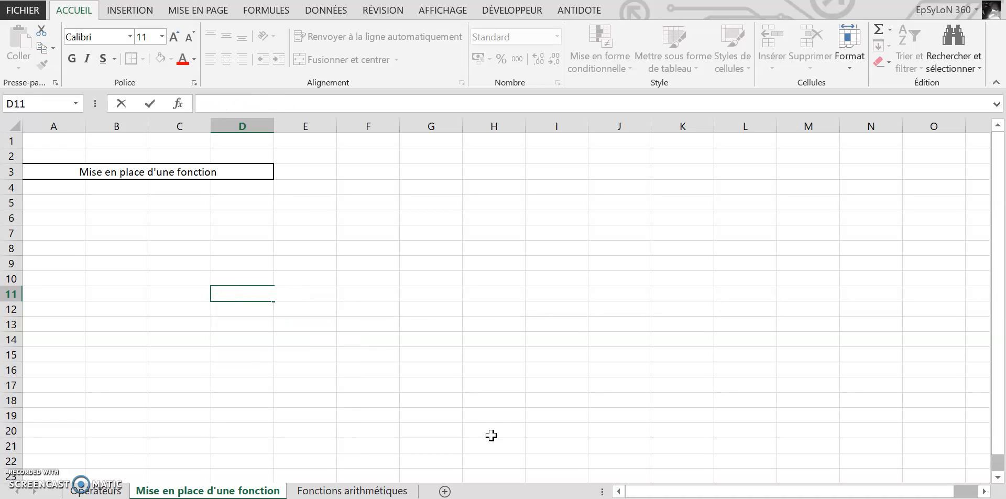
# Open the "Fonctions arithmétiques" sheet and read the descriptions of its functions, starting with SOMME
pyautogui.click(313, 493)
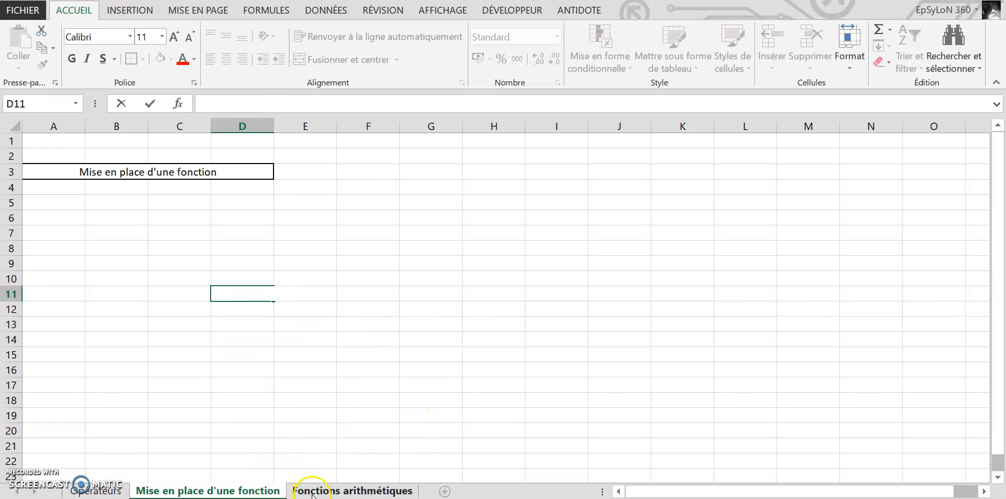
pyautogui.click(314, 491)
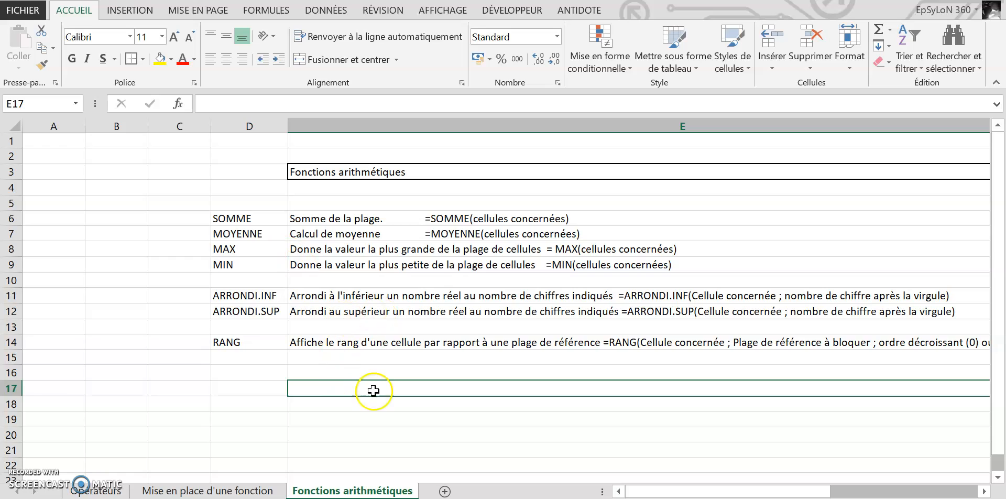
pyautogui.click(255, 218)
pyautogui.click(114, 220)
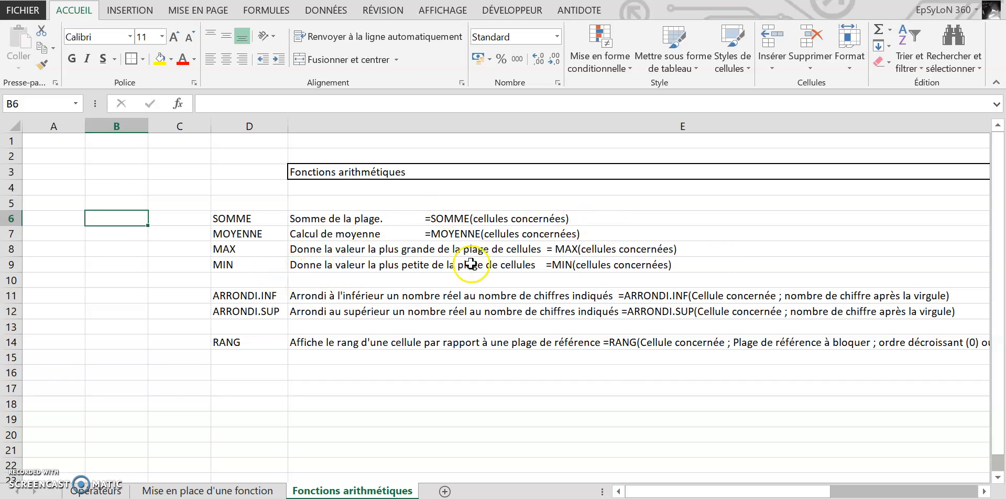
# Calculate the sum of I5:I8 in cell I11, under Addition, with the formula =somme(i5:i8)
pyautogui.moveTo(702, 494); pyautogui.dragTo(809, 481)
pyautogui.click(275, 300)
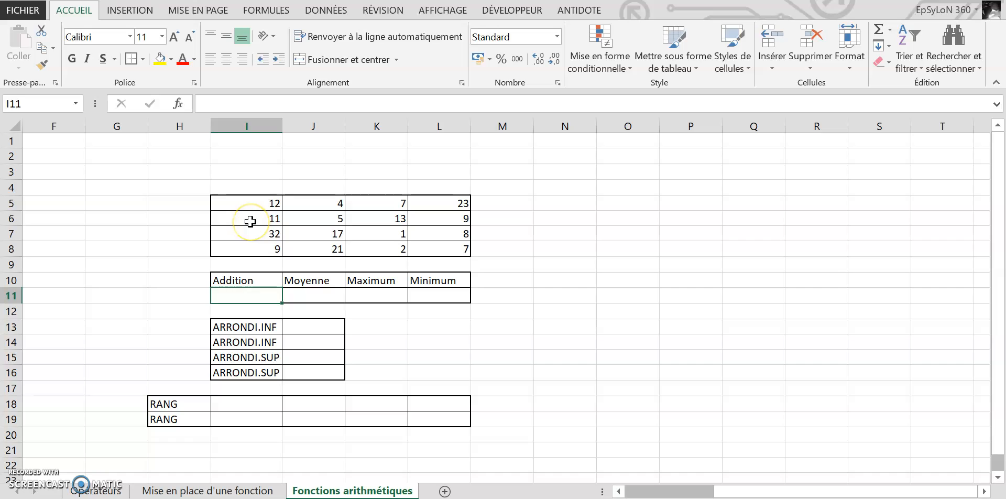
pyautogui.write('=s')
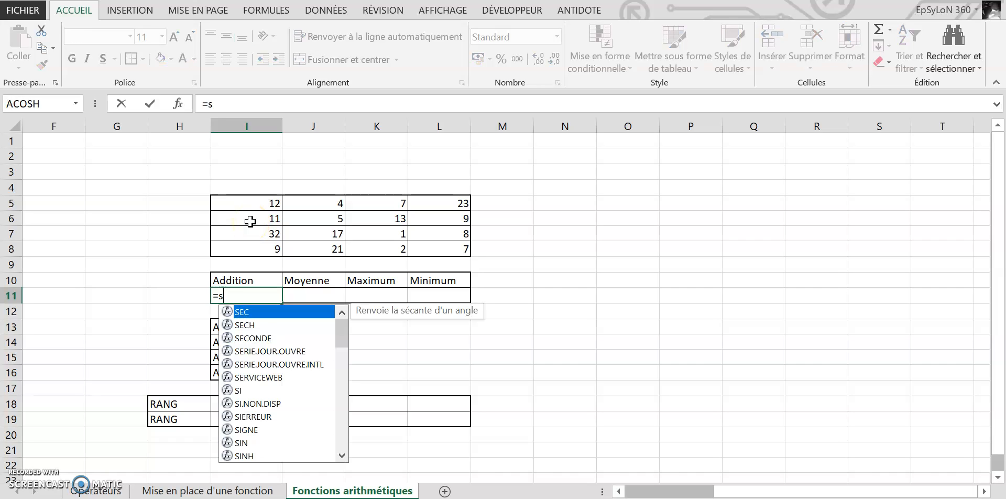
pyautogui.write('omme(')
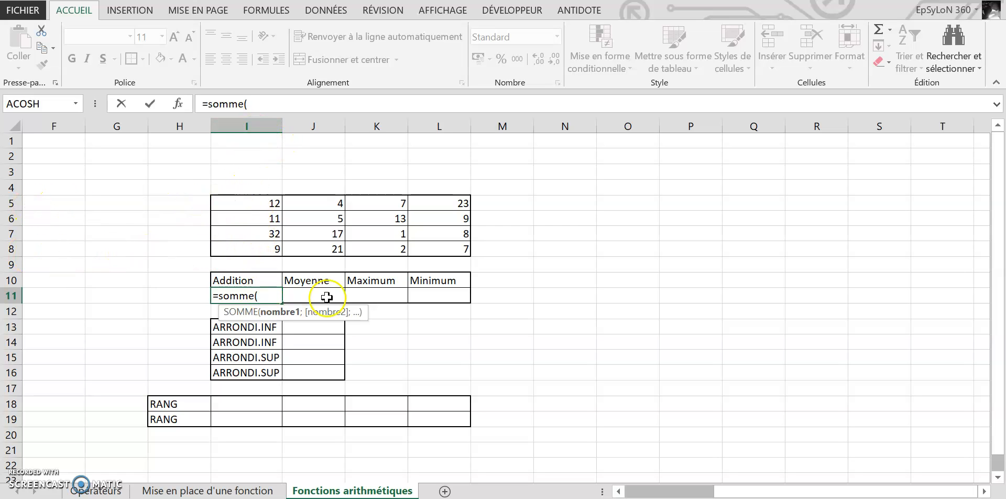
pyautogui.write('i')
pyautogui.press('capslock')
pyautogui.write('5')
pyautogui.press('capslock')
pyautogui.write(':i')
pyautogui.press('capslock')
pyautogui.write('8')
pyautogui.press('capslock')
pyautogui.write(')')
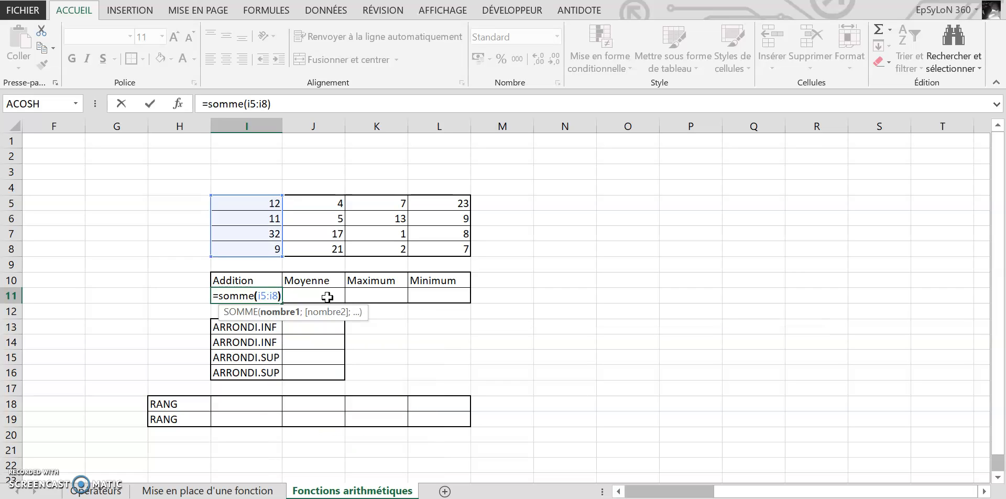
pyautogui.press('Return')
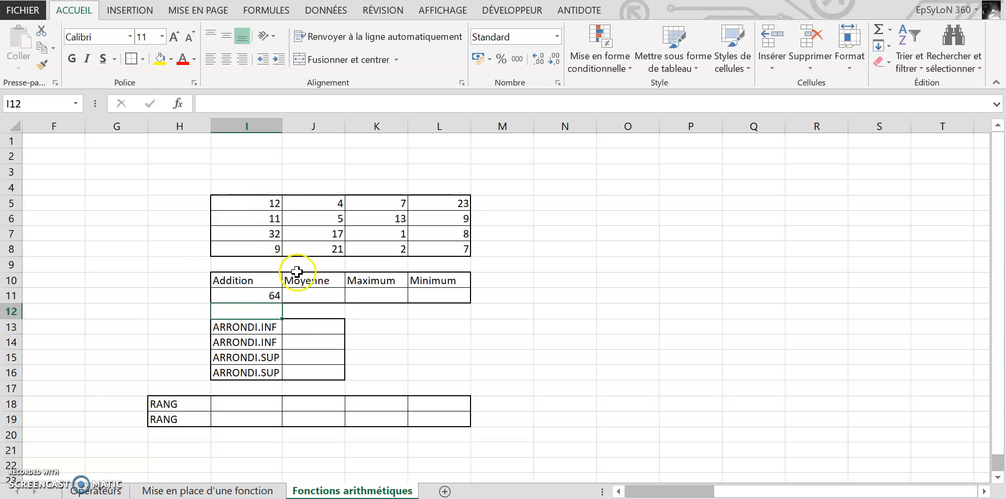
# Calculate the average of J5:J8 in cell J11, under Moyenne, with the MOYENNE function
pyautogui.click(307, 295)
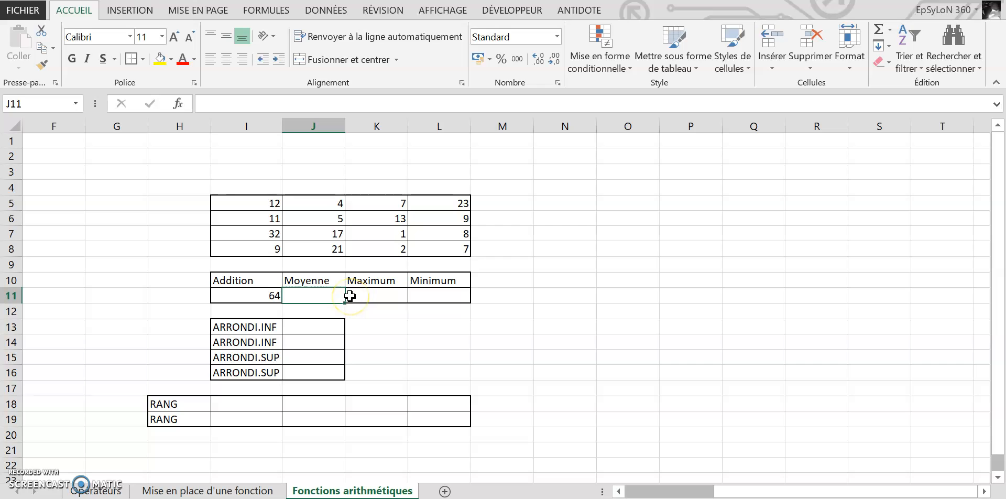
pyautogui.write('=moyenne(')
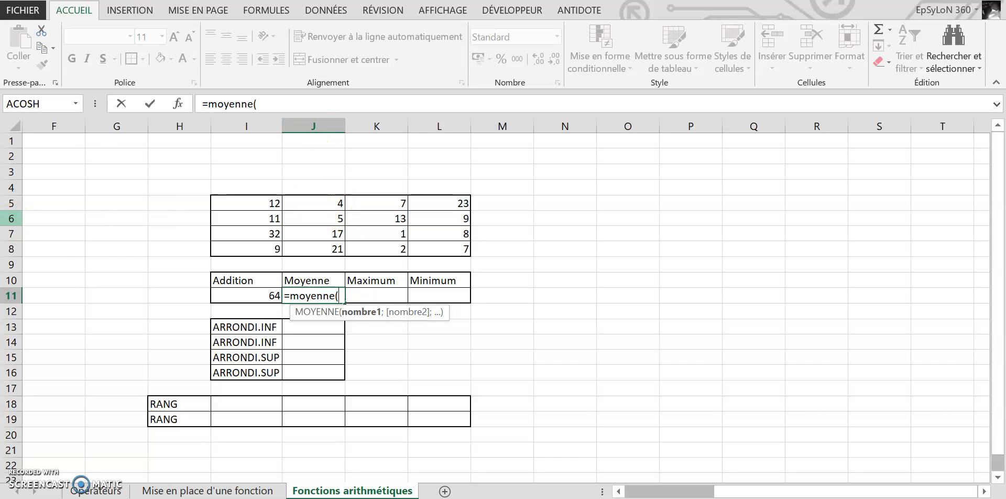
pyautogui.press('capslock')
pyautogui.press('capslock')
pyautogui.write('j5:j')
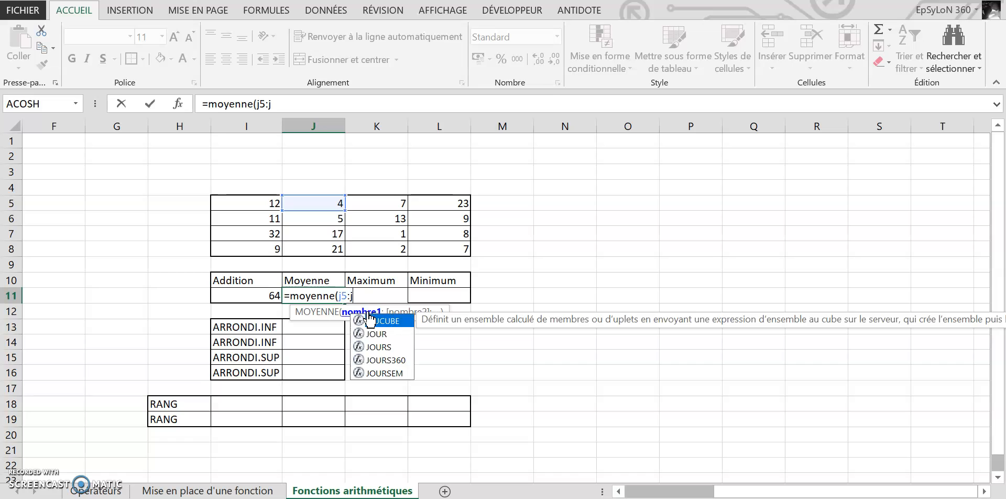
pyautogui.press('capslock')
pyautogui.write('8')
pyautogui.press('capslock')
pyautogui.press('Return')
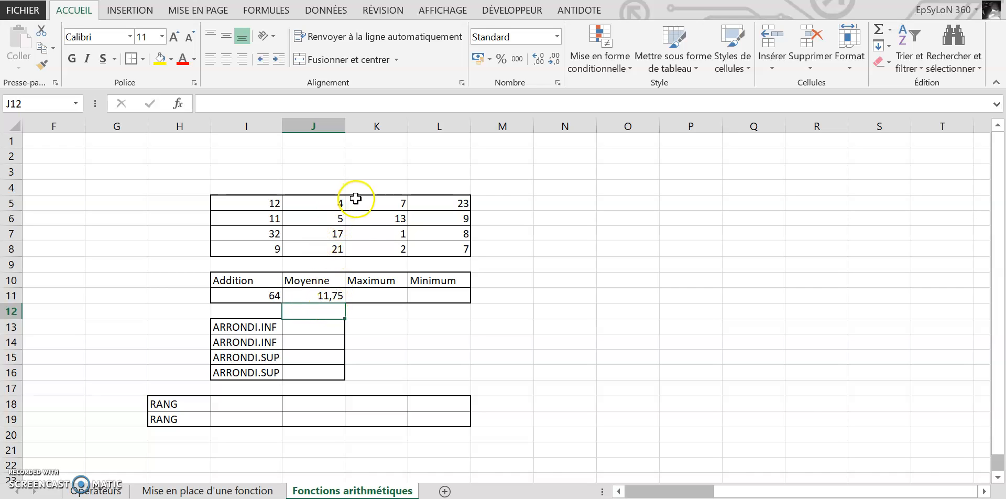
# Find the largest value of K5:K8 in cell K11, under Maximum, with the formula =MAX(k5:K8)
pyautogui.click(376, 293)
pyautogui.click(433, 290)
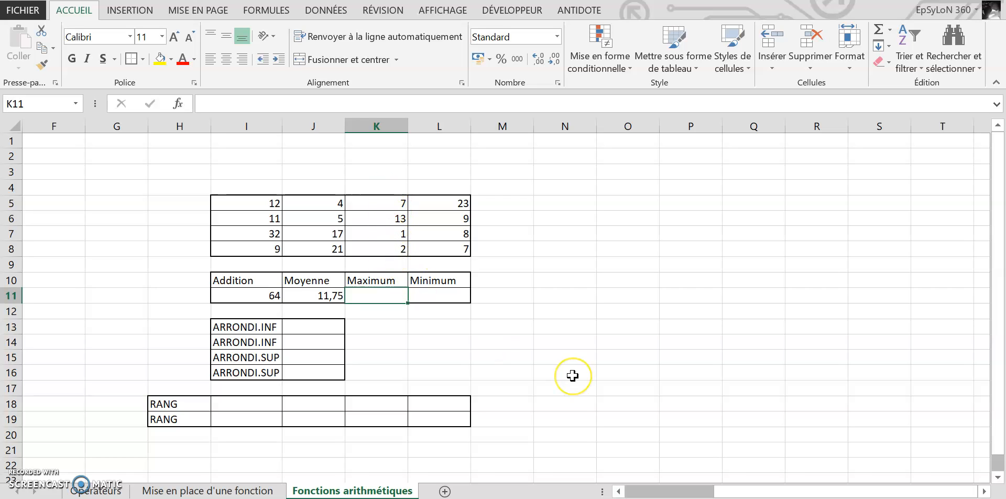
pyautogui.write('=')
pyautogui.press('capslock')
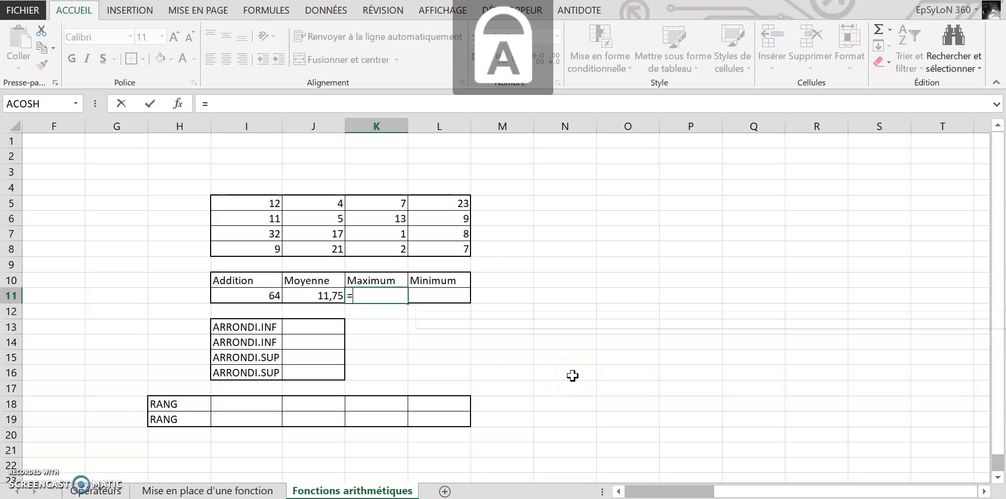
pyautogui.write('MAX')
pyautogui.press('capslock')
pyautogui.write('(')
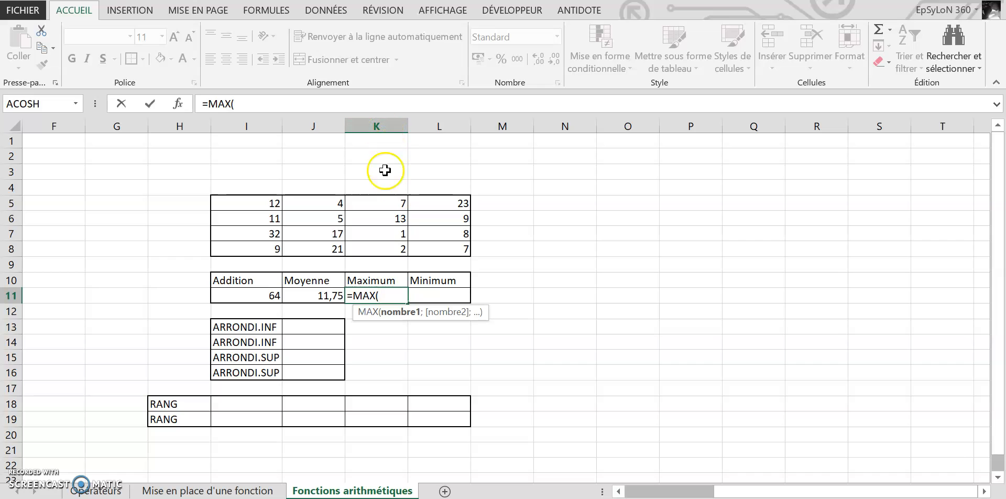
pyautogui.write('k(')
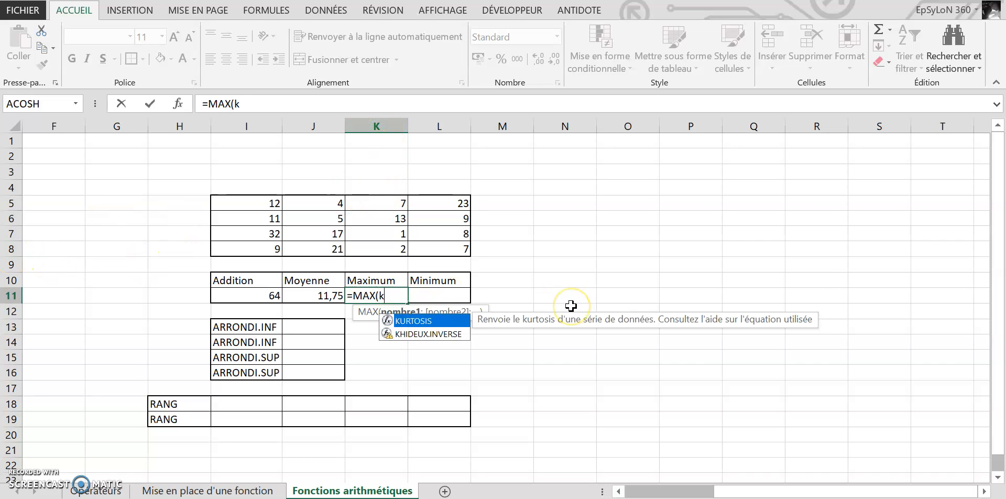
pyautogui.press('BackSpace')
pyautogui.press('capslock')
pyautogui.write('5')
pyautogui.write(':K')
pyautogui.write('_')
pyautogui.press('BackSpace')
pyautogui.press('capslock')
pyautogui.write('8')
pyautogui.press('capslock')
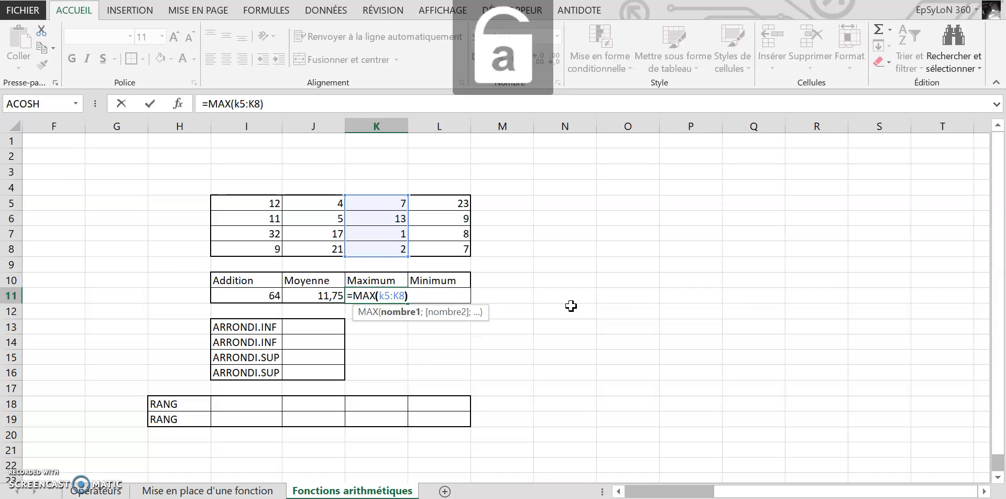
pyautogui.write(')')
pyautogui.press('Return')
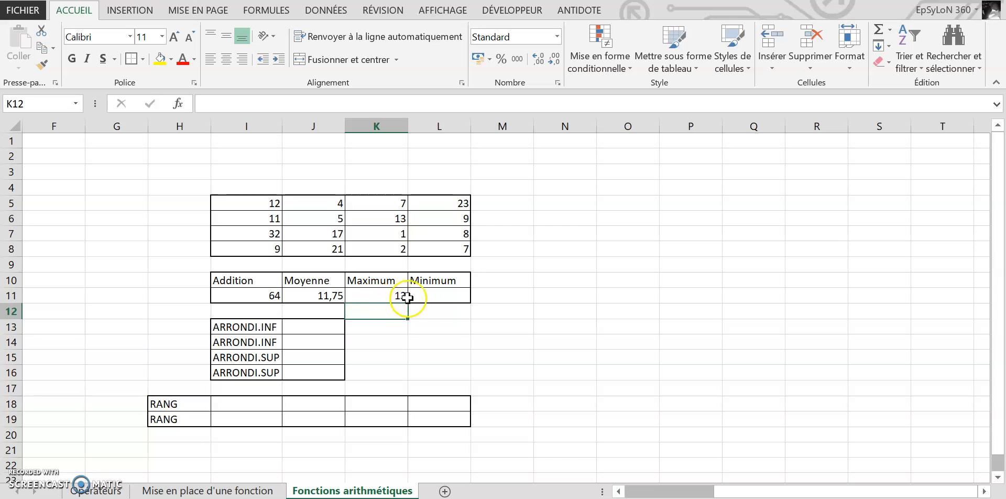
# Find the smallest value of L5:L8 in cell L11, under Minimum, with the formula =MIN(l5:L8)
pyautogui.click(437, 293)
pyautogui.write('=')
pyautogui.press('capslock')
pyautogui.write('MIN')
pyautogui.press('capslock')
pyautogui.write('(')
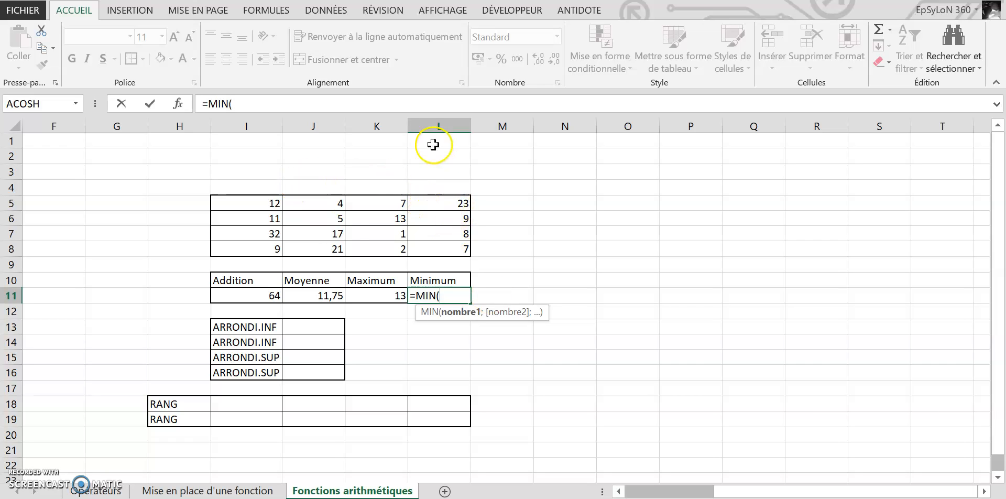
pyautogui.write('l')
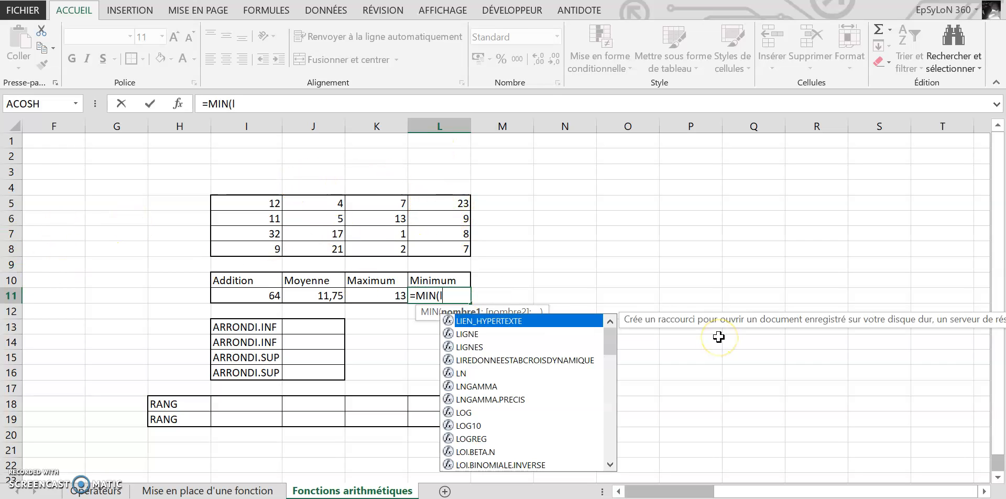
pyautogui.press('capslock')
pyautogui.write('5')
pyautogui.press('capslock')
pyautogui.write(':')
pyautogui.press('capslock')
pyautogui.write('L')
pyautogui.press('capslock')
pyautogui.press('capslock')
pyautogui.write('8')
pyautogui.press('capslock')
pyautogui.write(')')
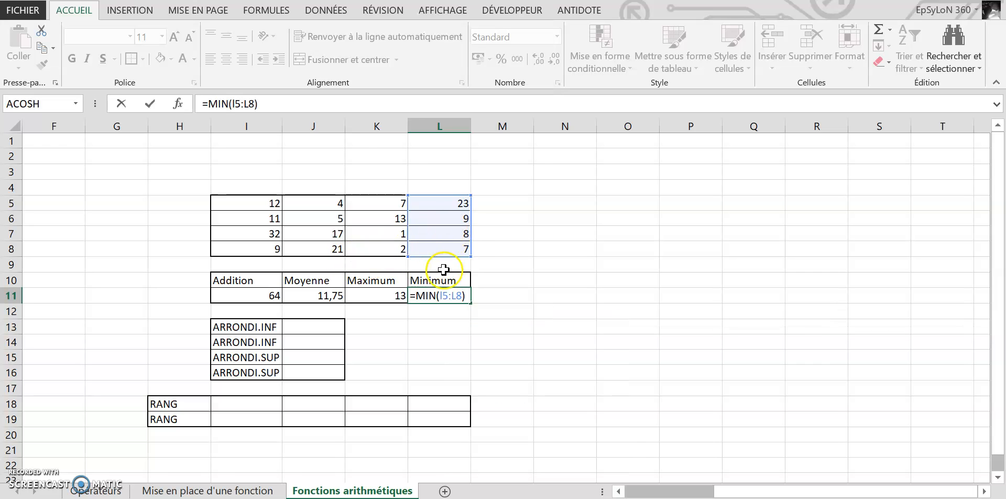
pyautogui.press('Return')
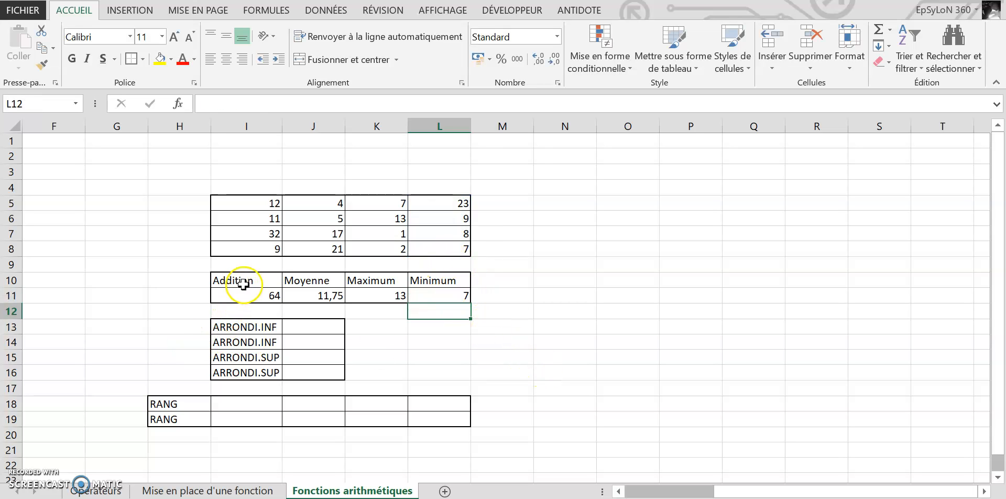
# Go back to the function descriptions in columns D and E and read the ARRONDI.INF and ARRONDI.SUP entries
pyautogui.moveTo(486, 337); pyautogui.dragTo(134, 329)
pyautogui.click(175, 429)
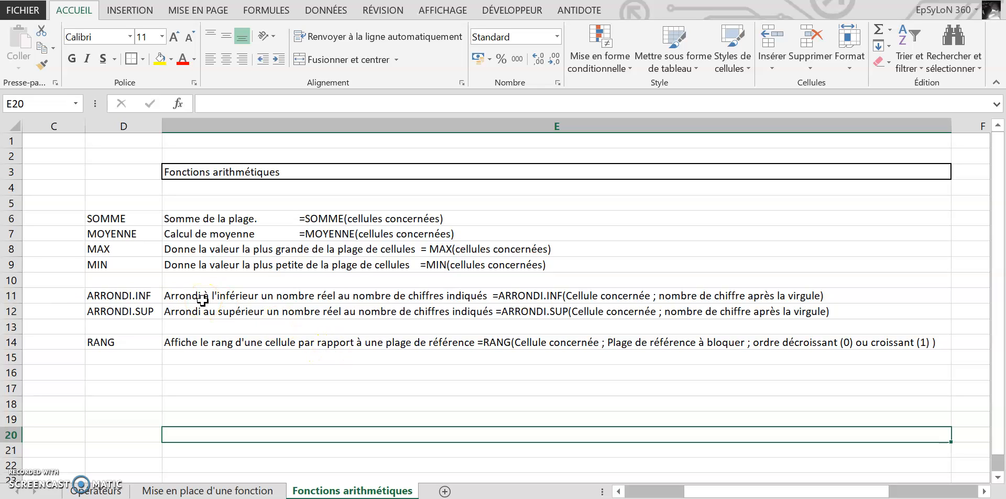
pyautogui.click(117, 296)
pyautogui.click(119, 315)
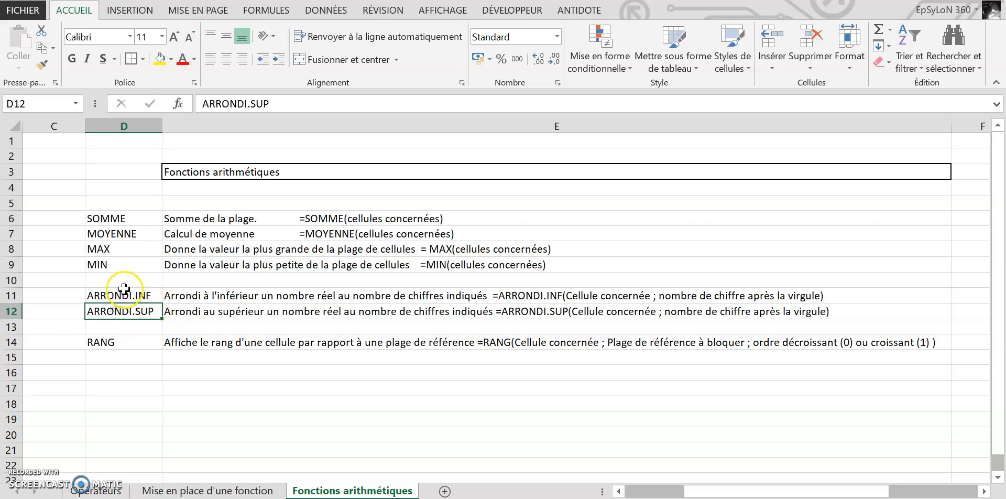
pyautogui.click(125, 297)
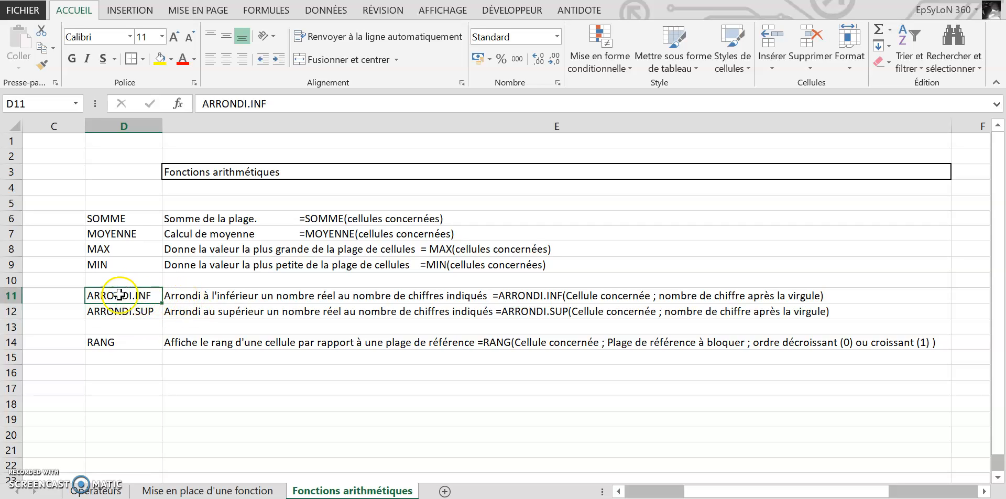
# Round the average in J11 down to one decimal in cell J13 with the formula =arrondi.inf(J11;1)
pyautogui.click(177, 300)
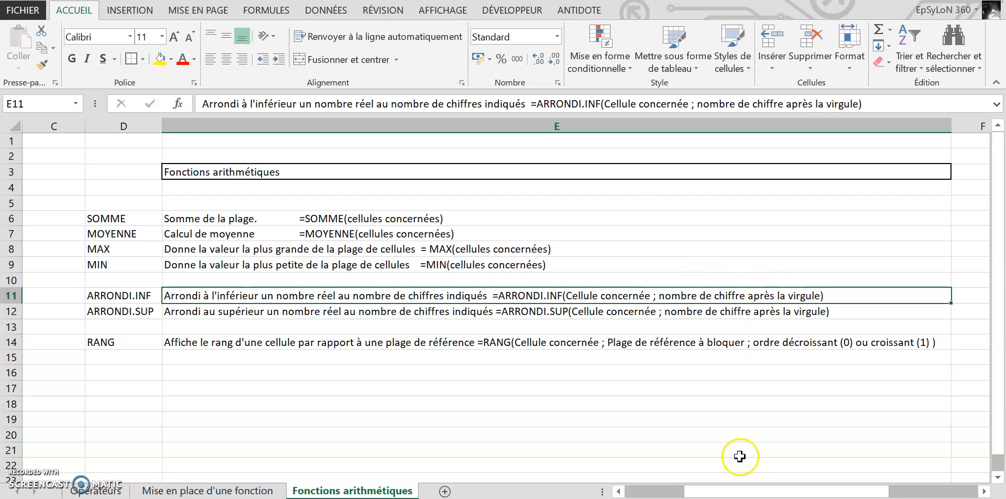
pyautogui.moveTo(740, 488); pyautogui.dragTo(885, 466)
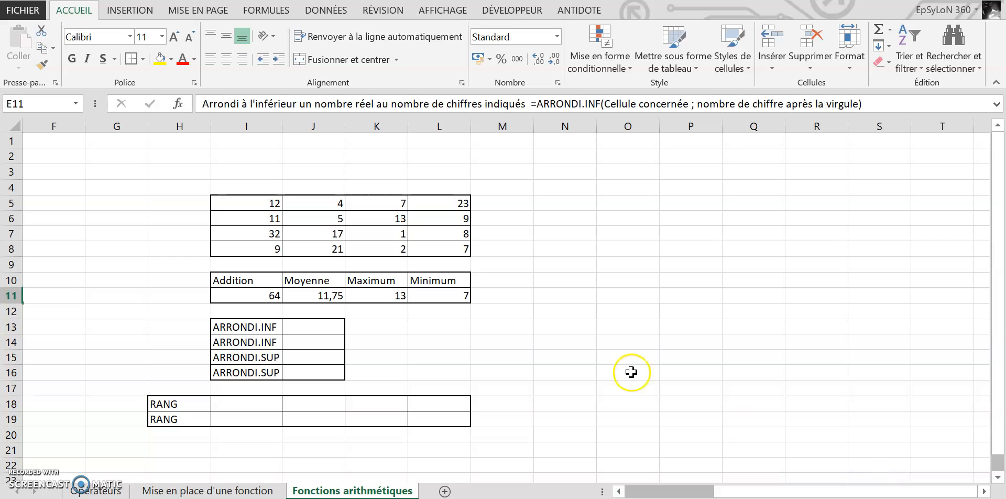
pyautogui.click(319, 327)
pyautogui.write('=')
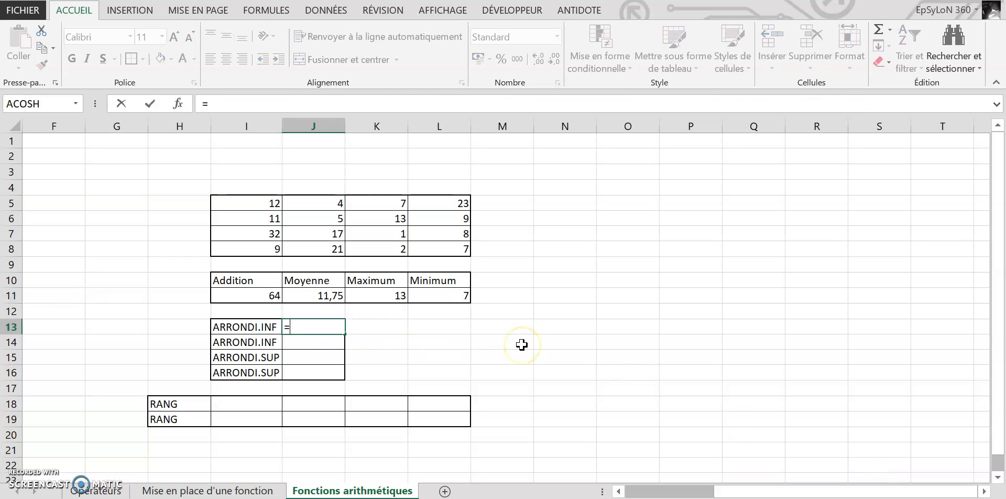
pyautogui.write('arrondi')
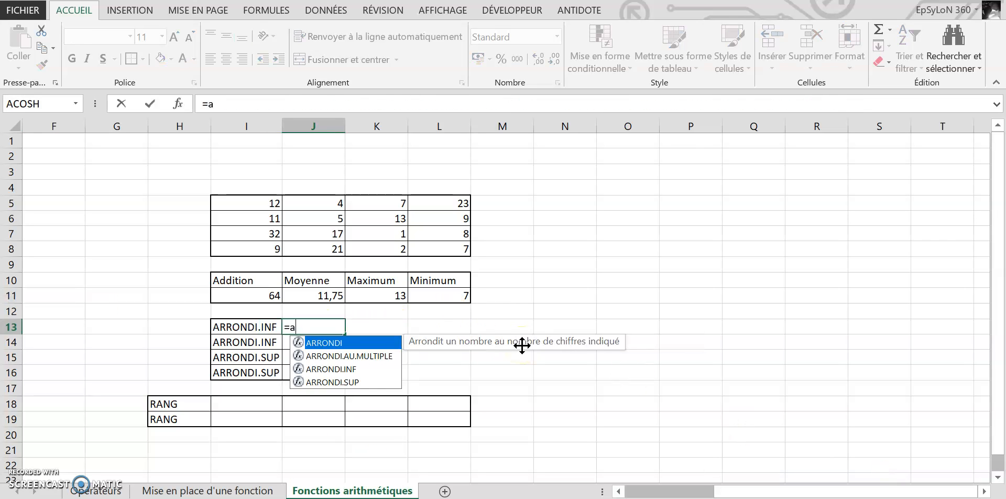
pyautogui.press('capslock')
pyautogui.write('.')
pyautogui.press('capslock')
pyautogui.write('inf(')
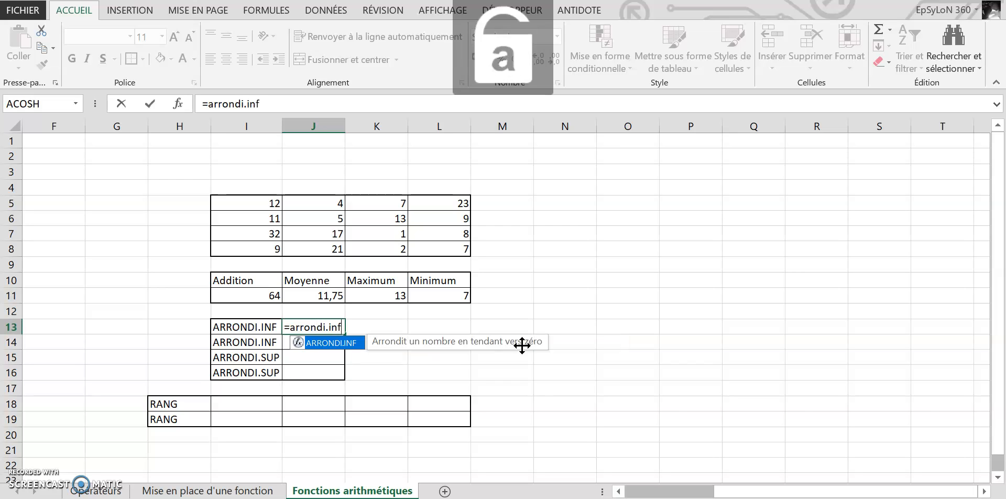
pyautogui.click(325, 296)
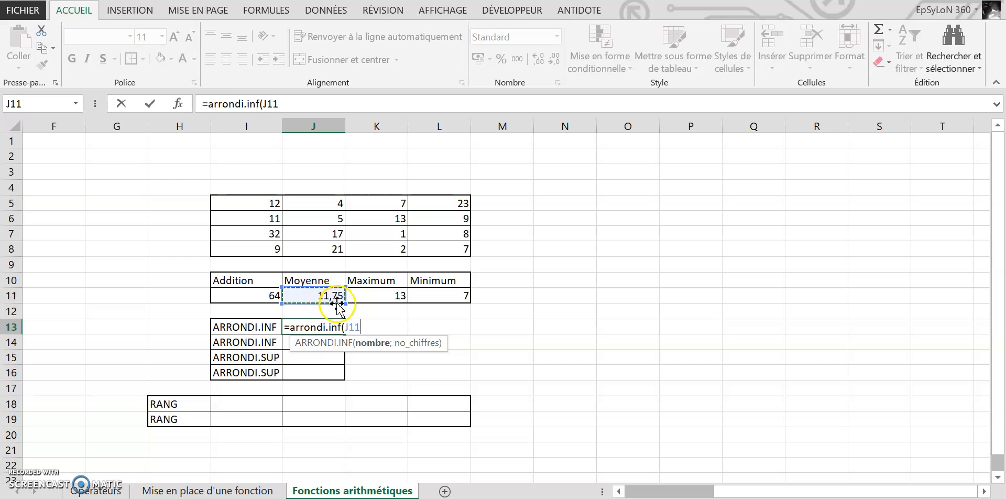
pyautogui.write(';')
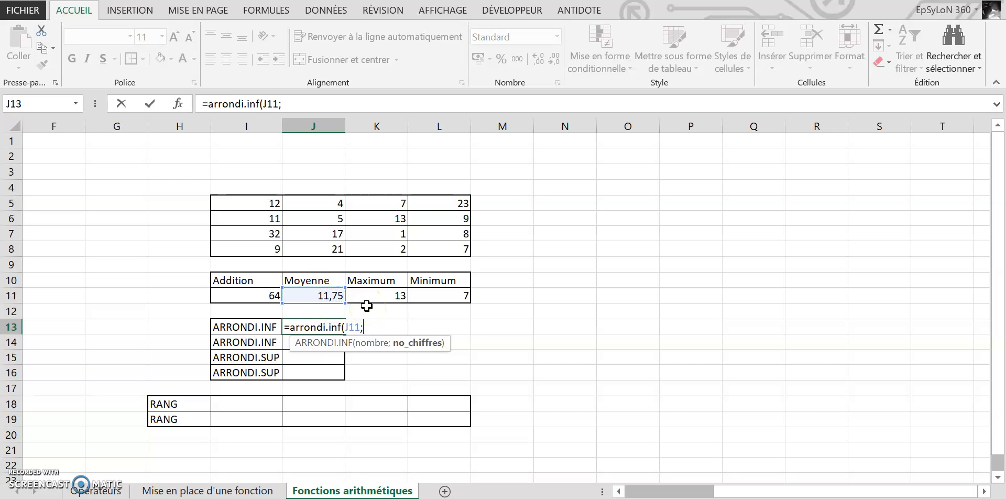
pyautogui.press('capslock')
pyautogui.write('1')
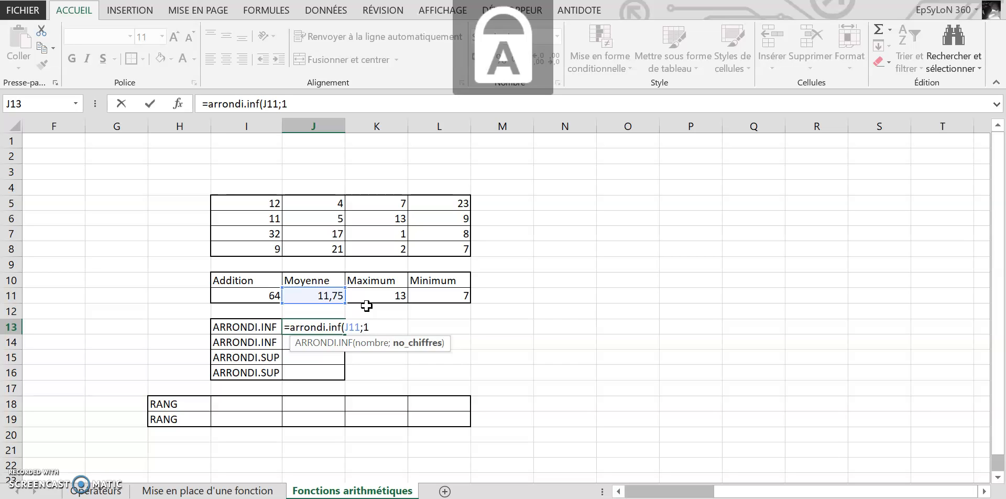
pyautogui.press('capslock')
pyautogui.write(')')
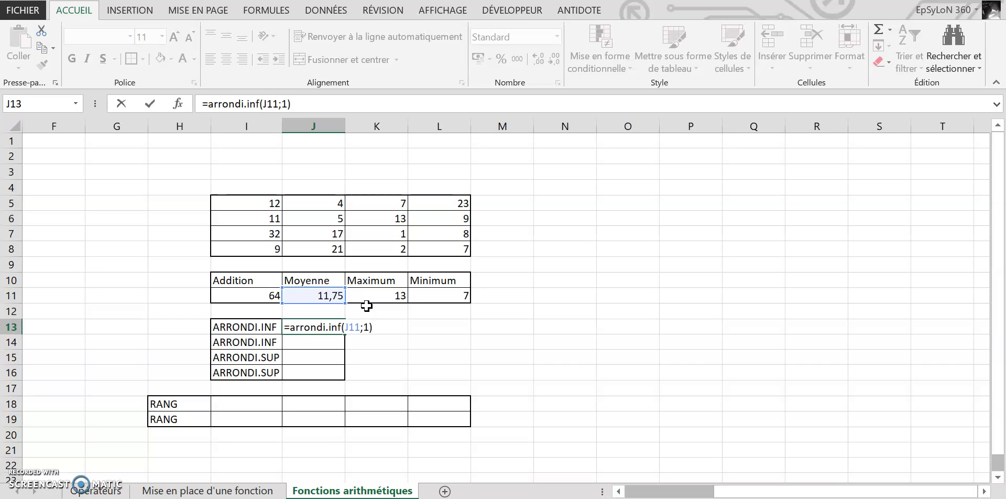
pyautogui.press('Return')
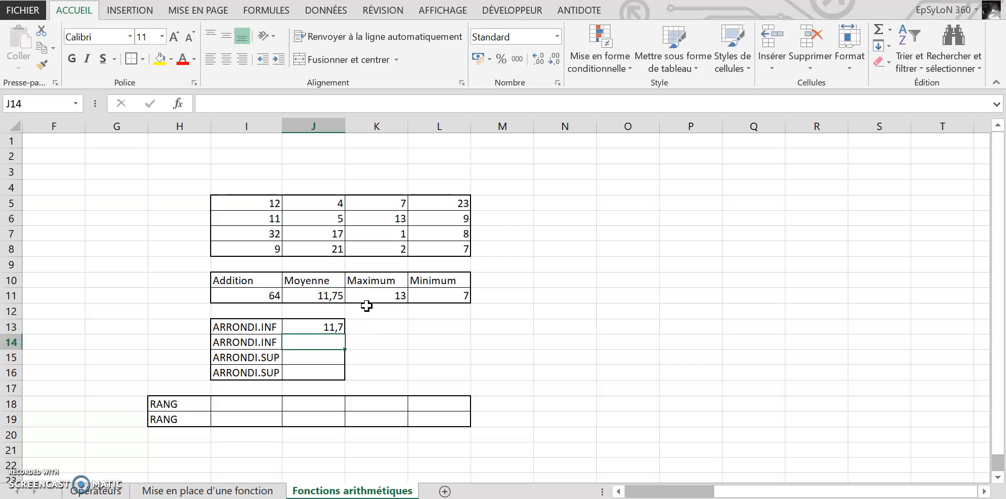
# Round the average in J11 down to a whole number in cell J14 with the formula =arrondi.inf(J11;0)
pyautogui.write('=')
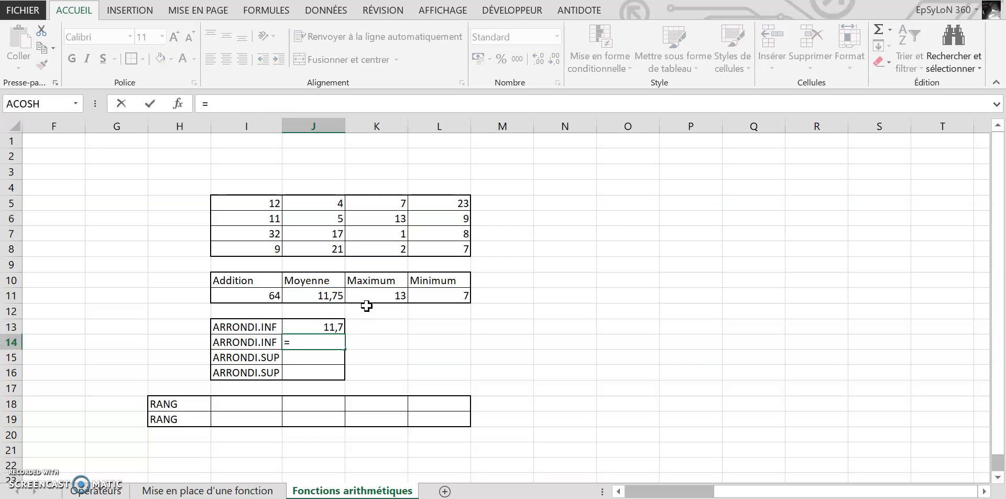
pyautogui.write('arrondi')
pyautogui.press('capslock')
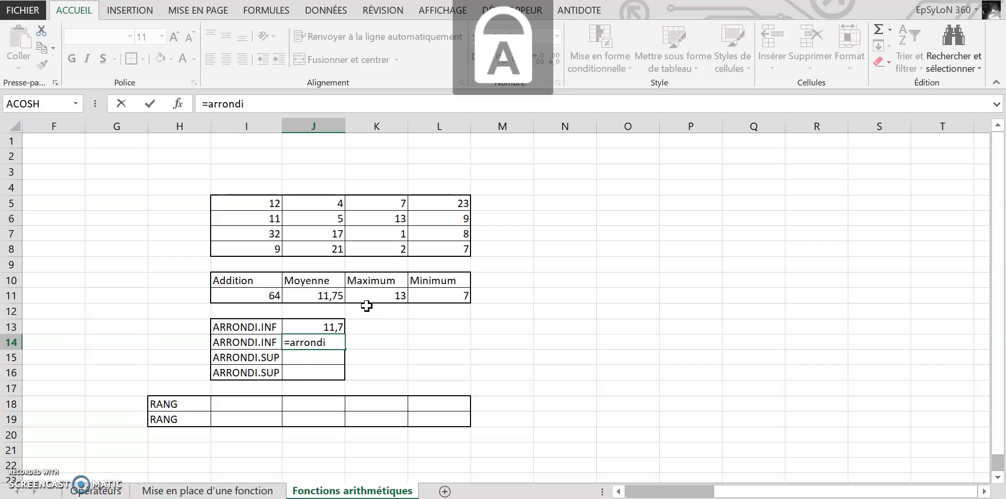
pyautogui.write('.inf(')
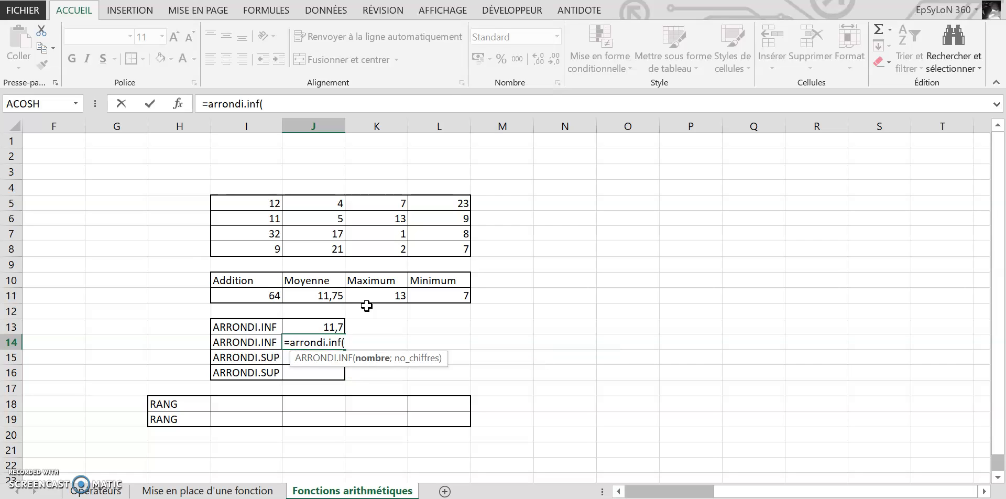
pyautogui.click(321, 296)
pyautogui.write(';')
pyautogui.press('capslock')
pyautogui.write('0')
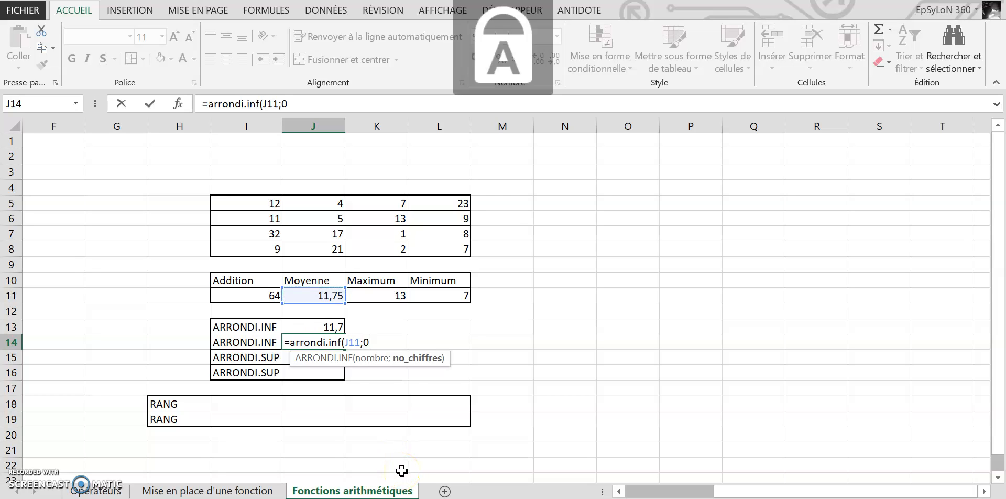
pyautogui.press('capslock')
pyautogui.write(')')
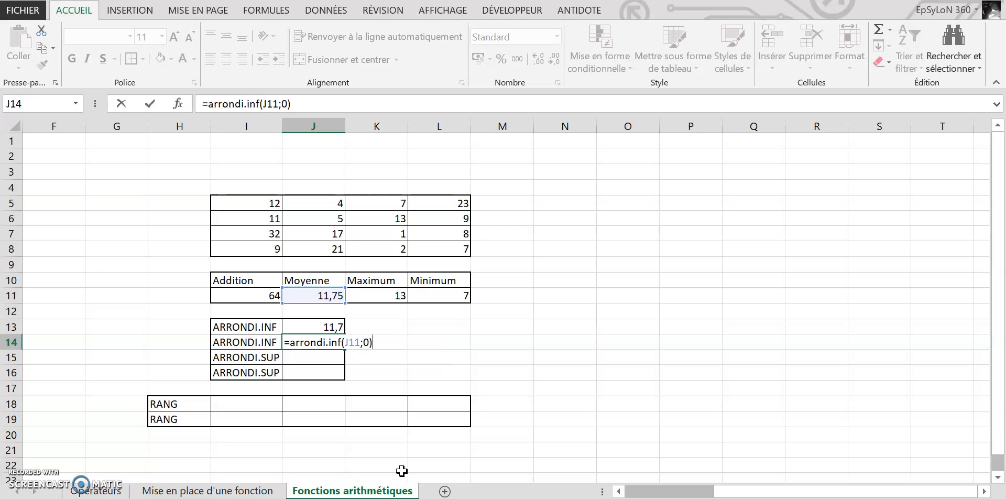
pyautogui.press('Return')
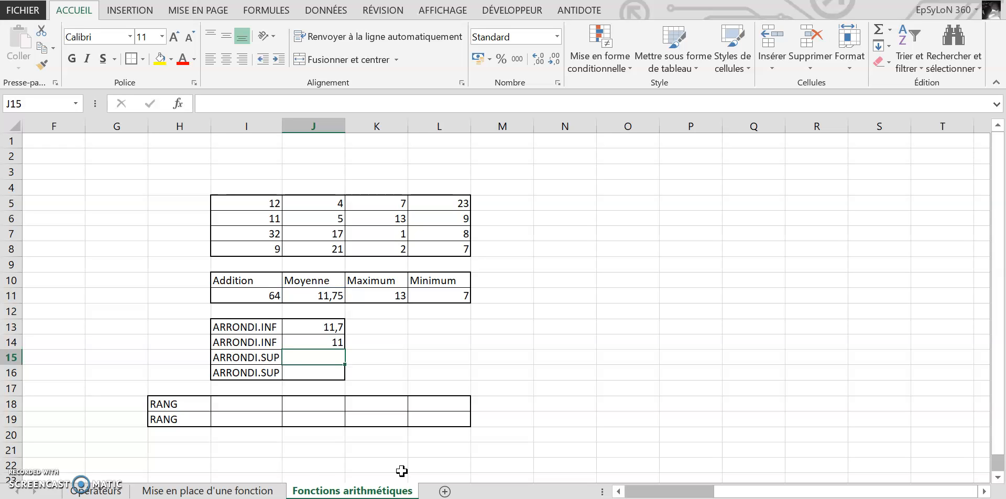
# Round the average in J11 up to one decimal in cell J15 with the formula =arrondi.sup(j11;1)
pyautogui.write('=arrondi')
pyautogui.press('capslock')
pyautogui.write('.sup(')
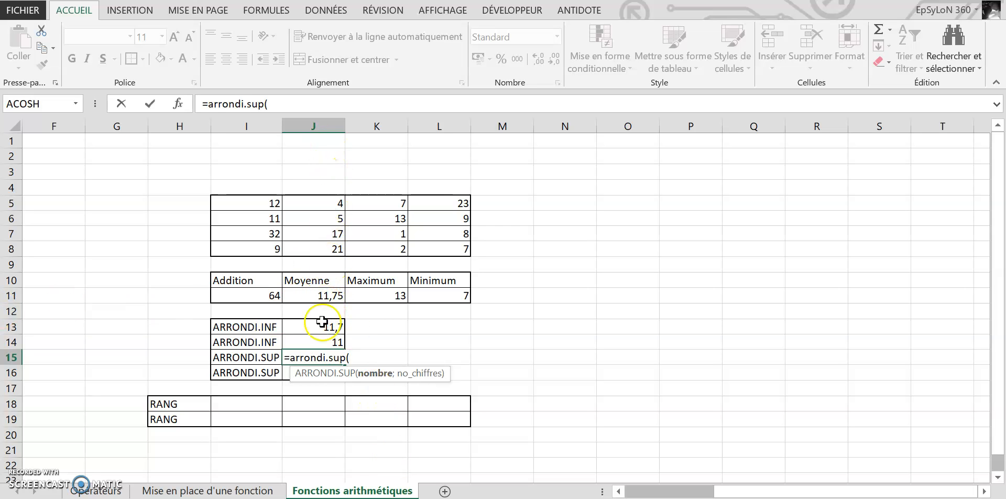
pyautogui.write('j11')
pyautogui.press('capslock')
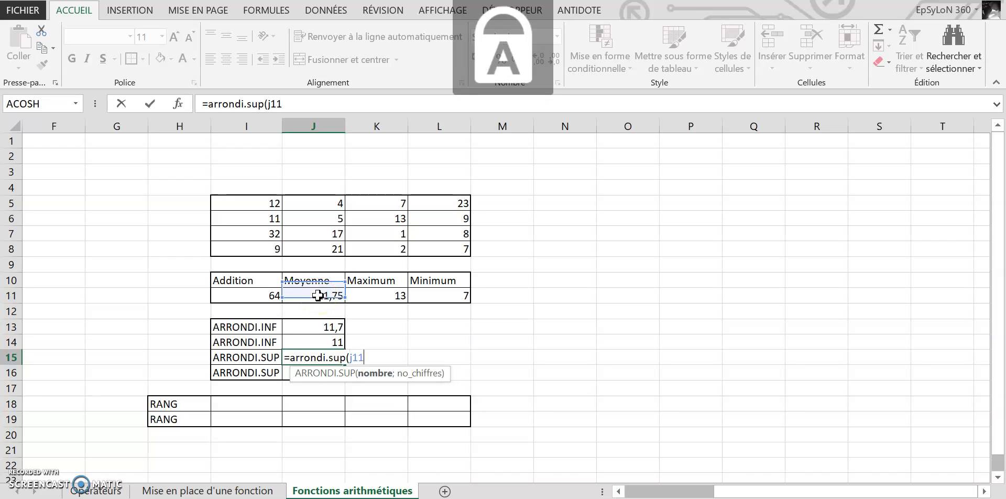
pyautogui.press('capslock')
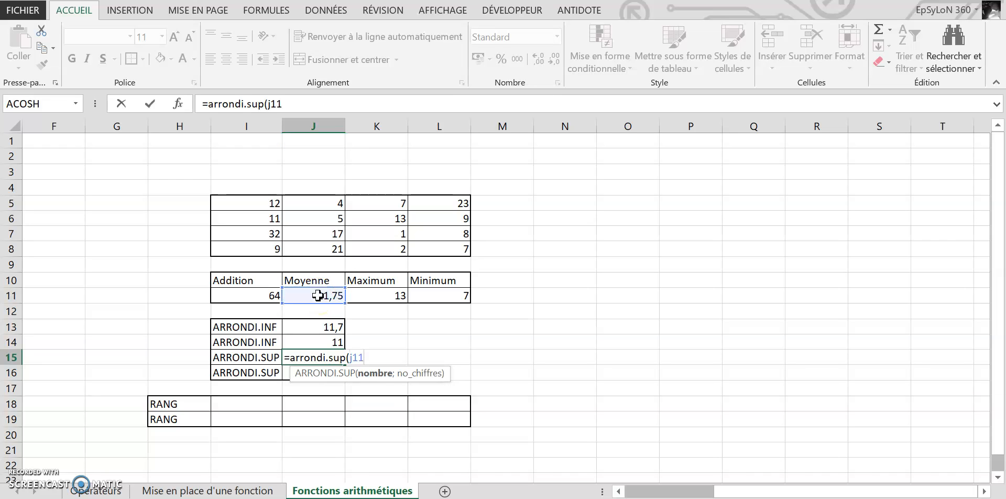
pyautogui.write(';')
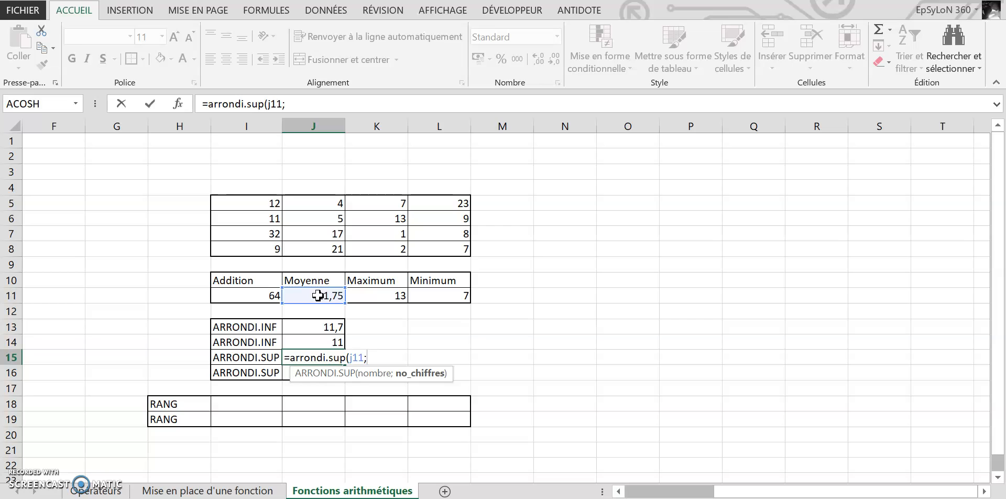
pyautogui.press('capslock')
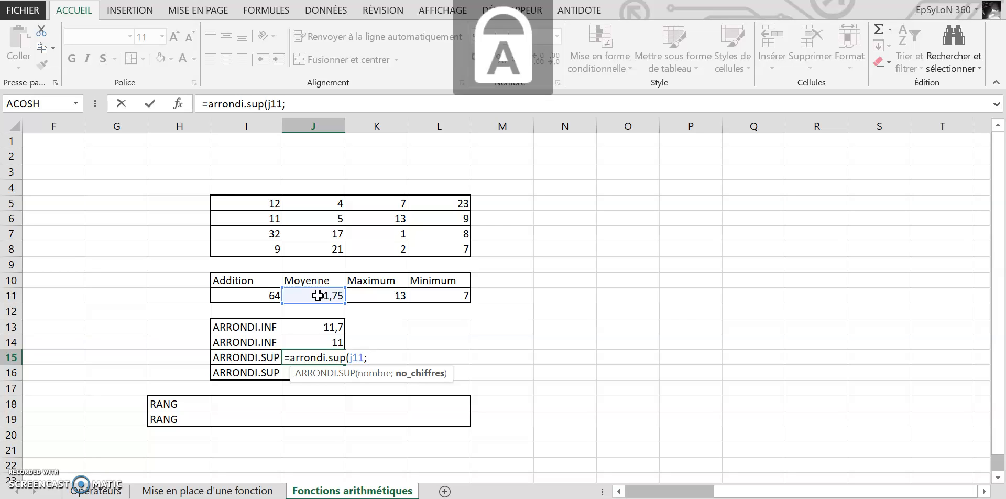
pyautogui.write('1')
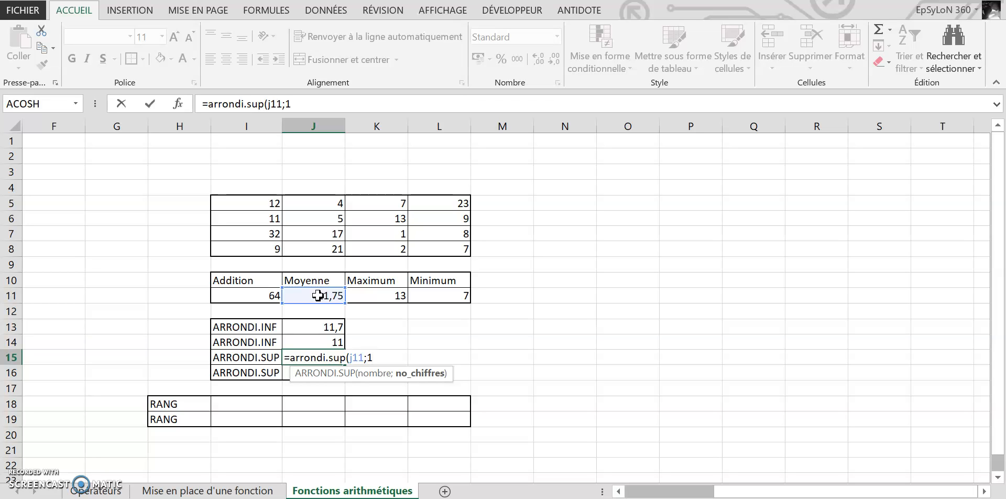
pyautogui.write('°')
pyautogui.press('BackSpace')
pyautogui.press('capslock')
pyautogui.write(')')
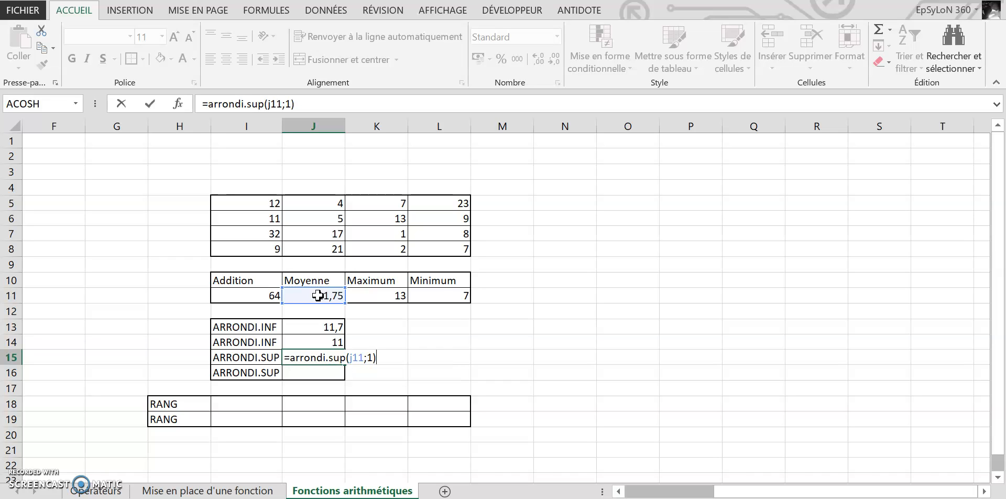
pyautogui.press('Return')
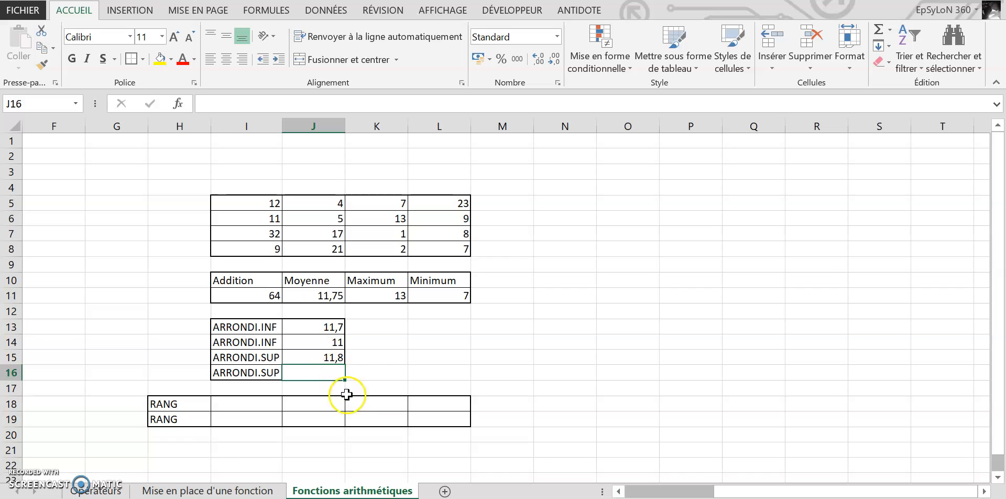
# Round the average in J11 up to a whole number in cell J16 with the formula =arrondi.sup(j11;0)
pyautogui.write('=')
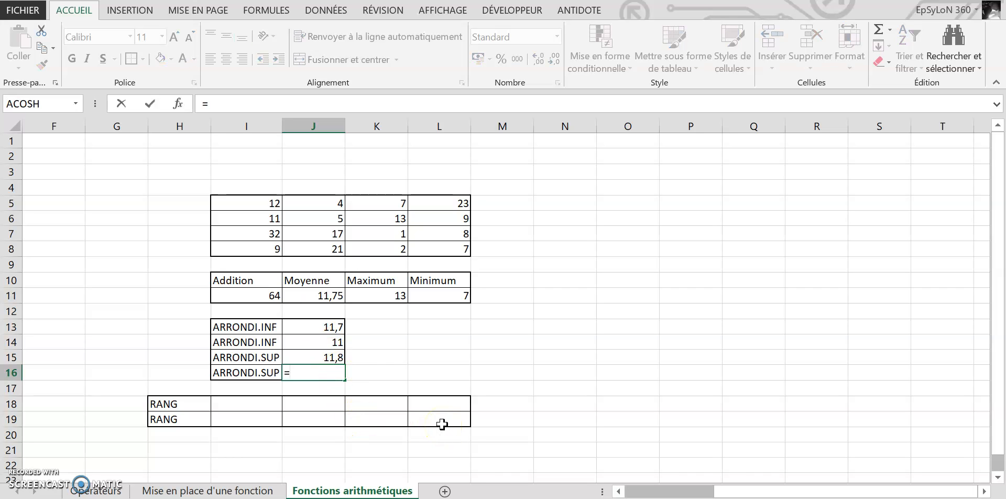
pyautogui.write('arrrondi')
pyautogui.press('capslock')
pyautogui.press('capslock')
pyautogui.write('.su')
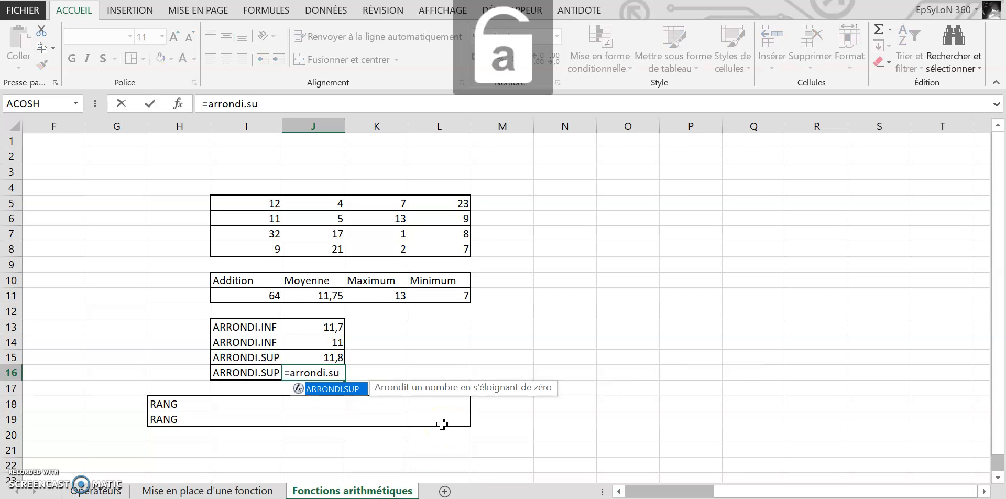
pyautogui.write('p(')
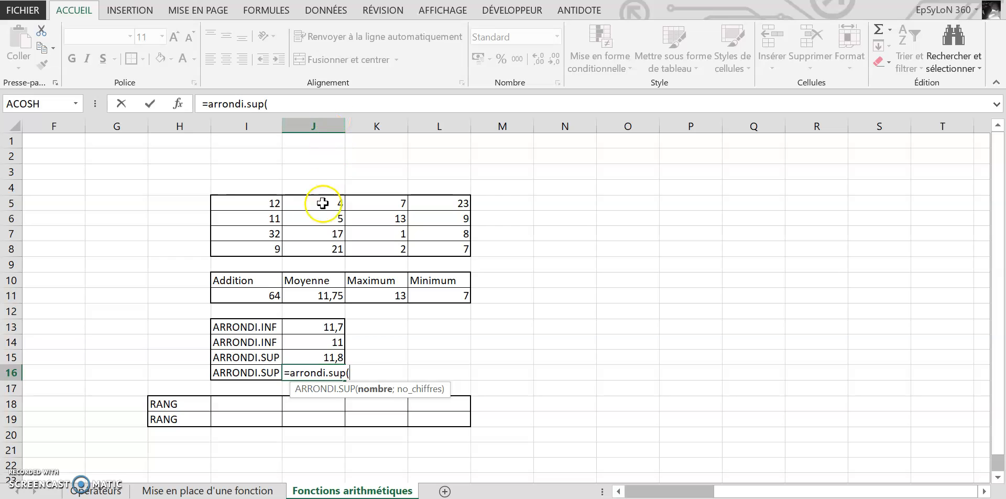
pyautogui.write('j11')
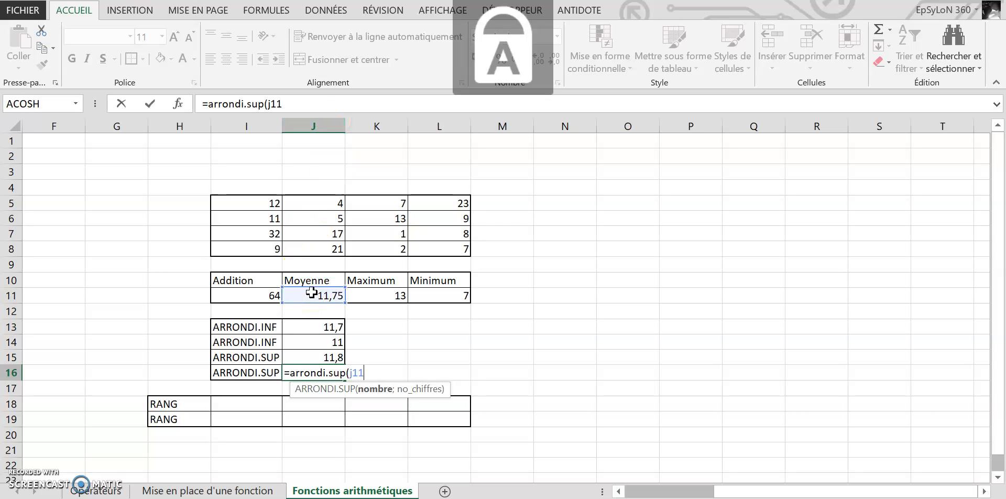
pyautogui.write(';')
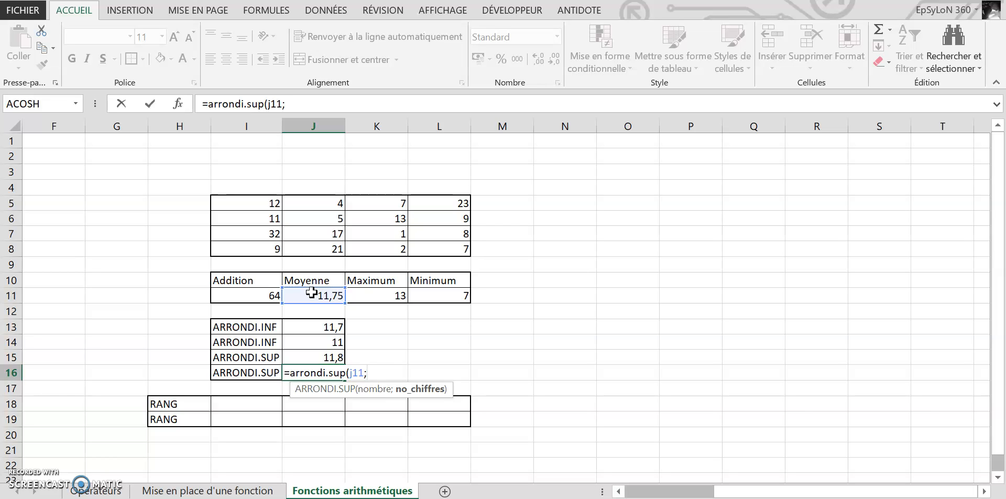
pyautogui.press('capslock')
pyautogui.write('0')
pyautogui.press('capslock')
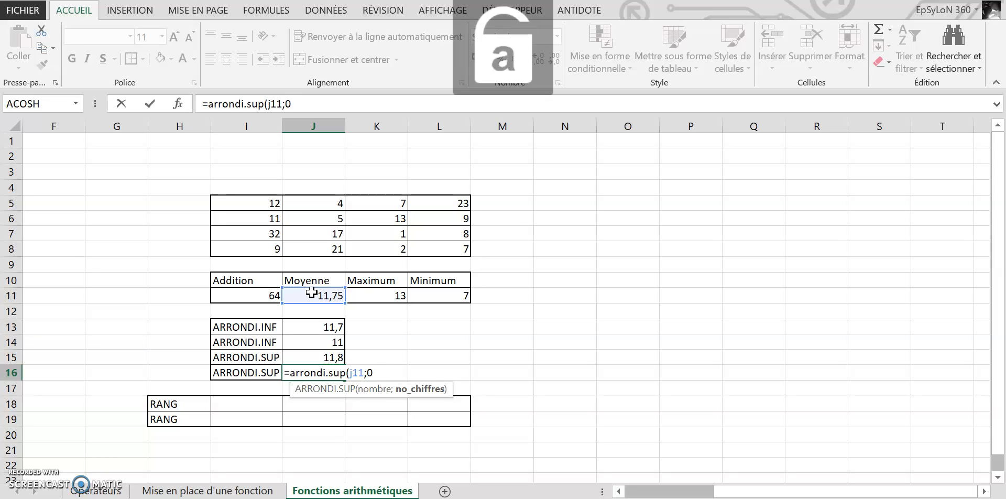
pyautogui.write(')')
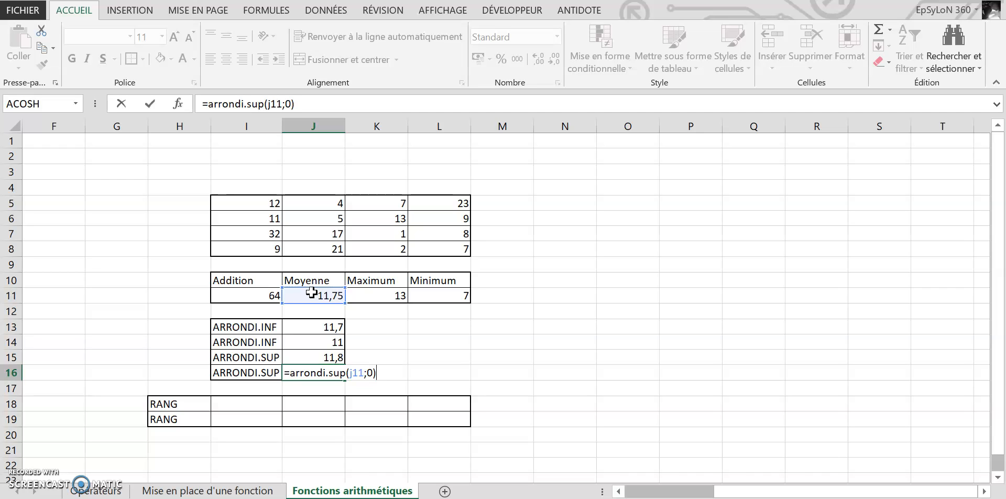
pyautogui.press('Return')
# Select the four rounding results in J13:J16 to compare them, and clear the selection
pyautogui.moveTo(335, 324); pyautogui.dragTo(335, 372)
pyautogui.click(369, 352)
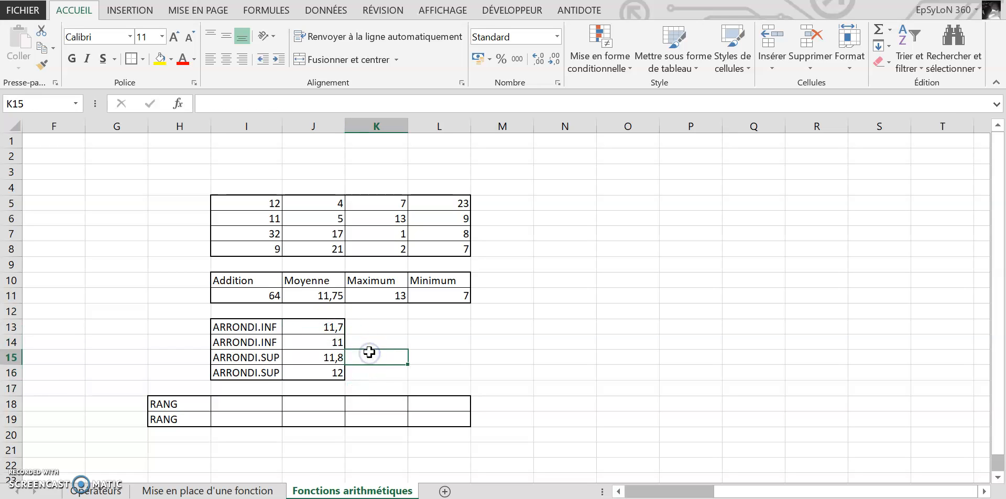
pyautogui.moveTo(327, 326); pyautogui.dragTo(329, 377)
pyautogui.click(428, 360)
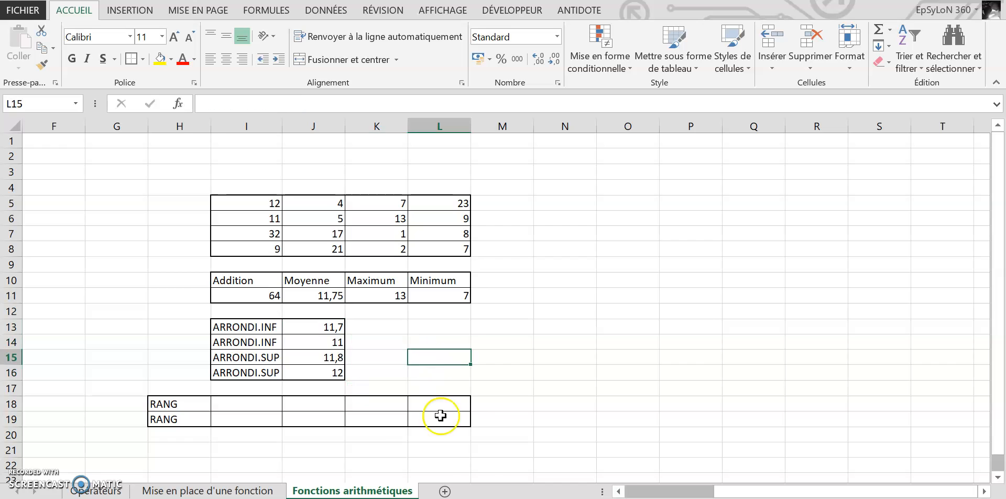
# Review the RANG function's description and argument syntax in row 14 of the arithmetic function list
pyautogui.moveTo(741, 490); pyautogui.dragTo(740, 490)
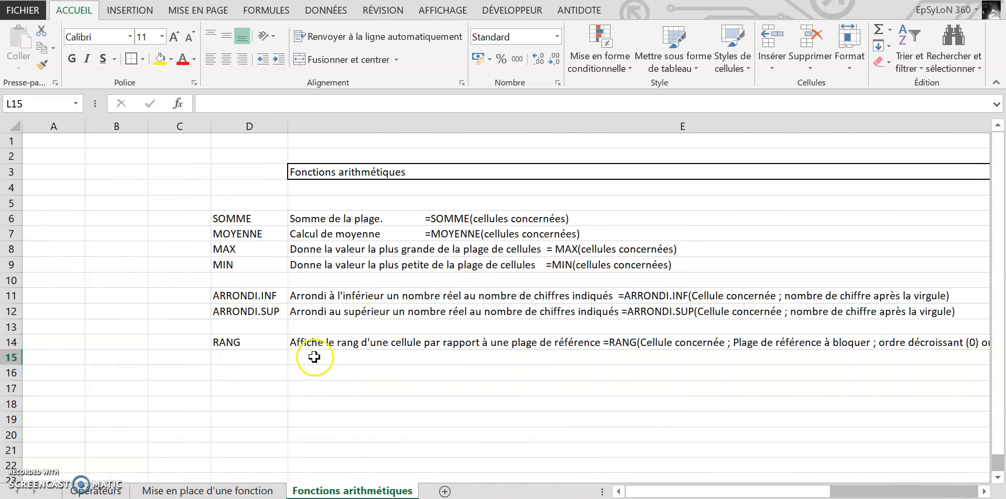
pyautogui.click(228, 342)
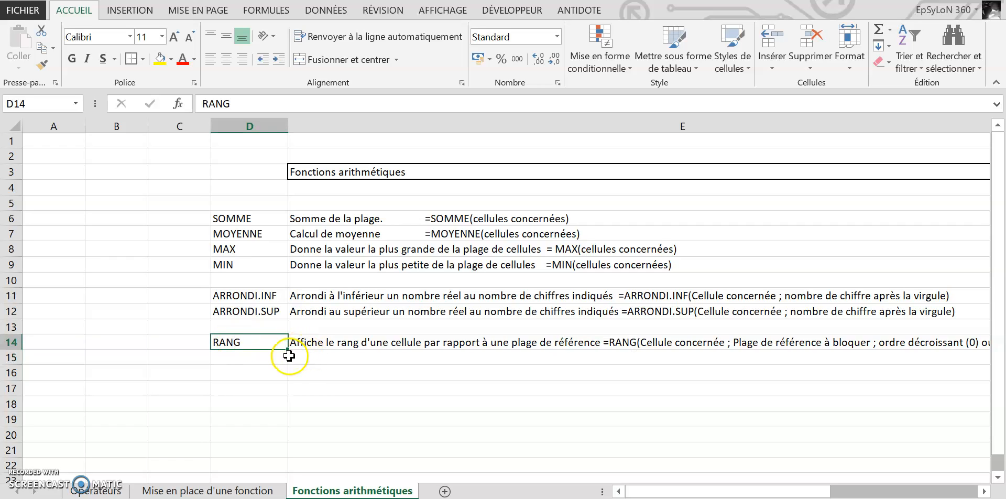
pyautogui.click(335, 352)
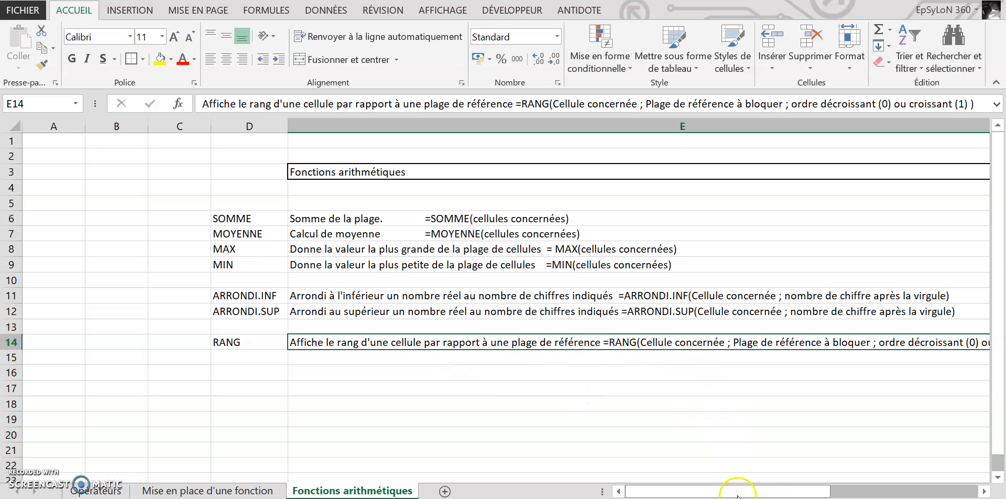
pyautogui.moveTo(705, 491); pyautogui.dragTo(729, 487)
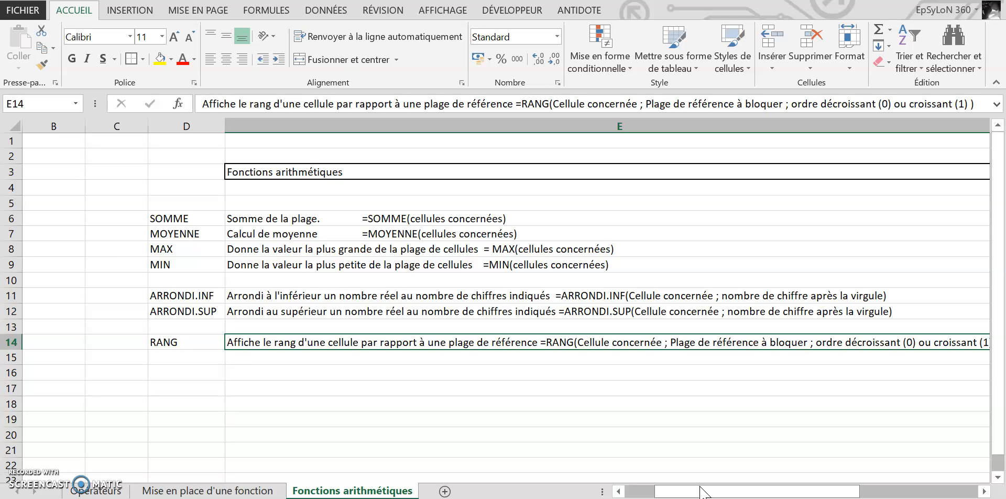
pyautogui.click(669, 494)
pyautogui.moveTo(668, 494); pyautogui.dragTo(728, 492)
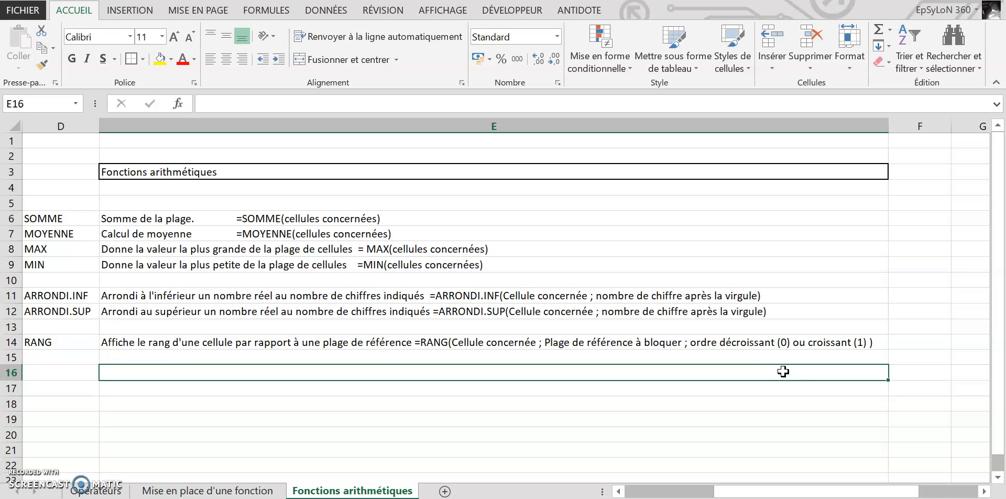
# Start a RANG formula in cell I18 with I11 as the number and I11:L11 as the reference range
pyautogui.press('Right')
pyautogui.press('Right')
pyautogui.press('Right')
pyautogui.press('Right')
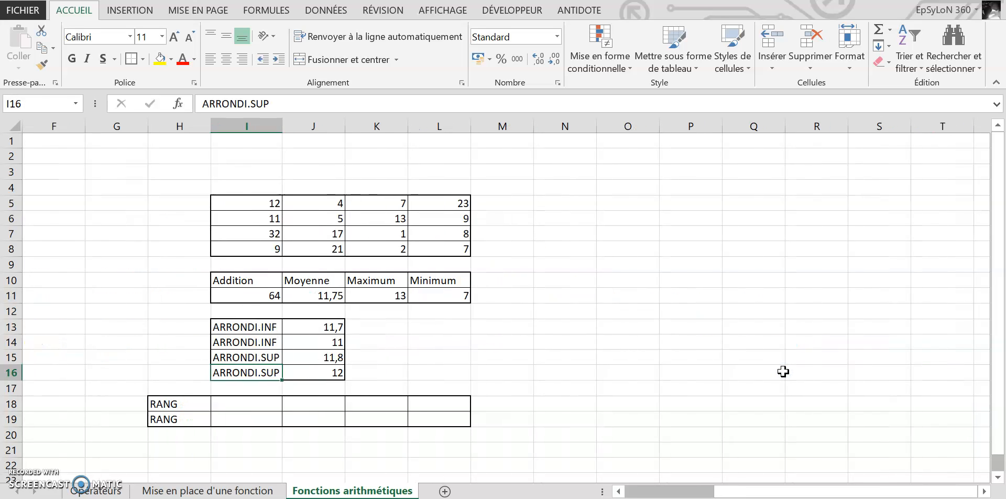
pyautogui.press('Down')
pyautogui.press('Down')
pyautogui.write('=rang(')
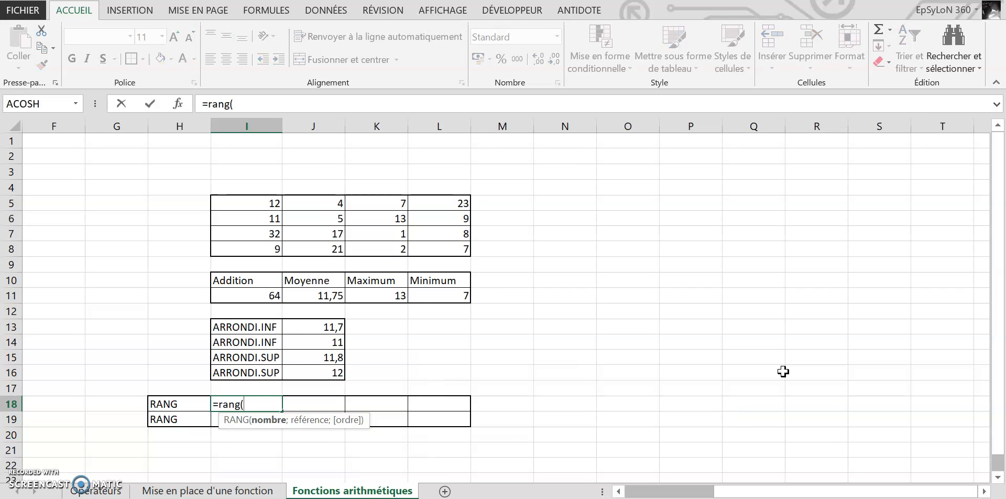
pyautogui.click(265, 296)
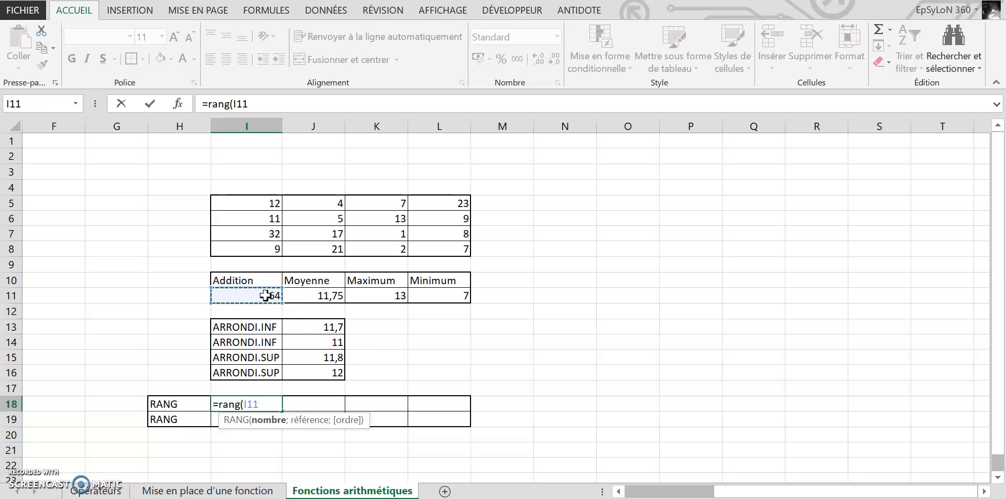
pyautogui.write(';')
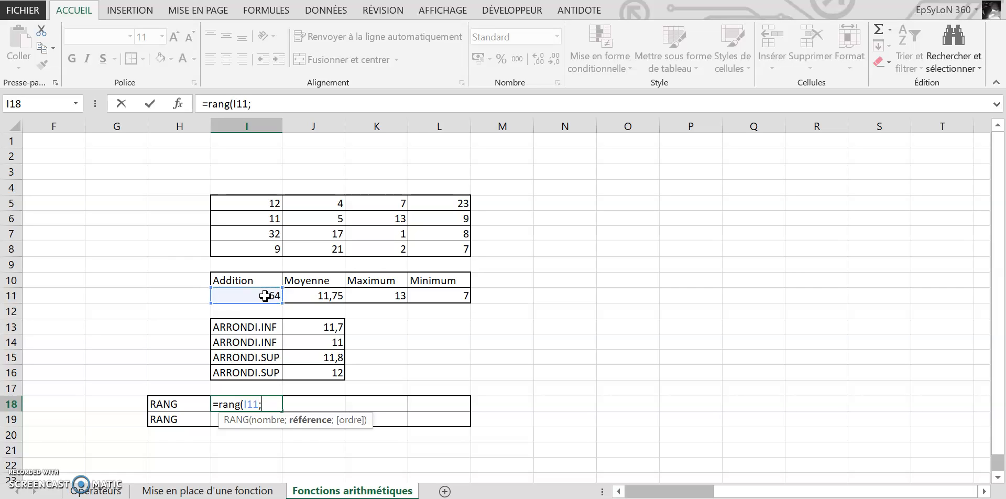
pyautogui.moveTo(444, 295); pyautogui.dragTo(260, 284)
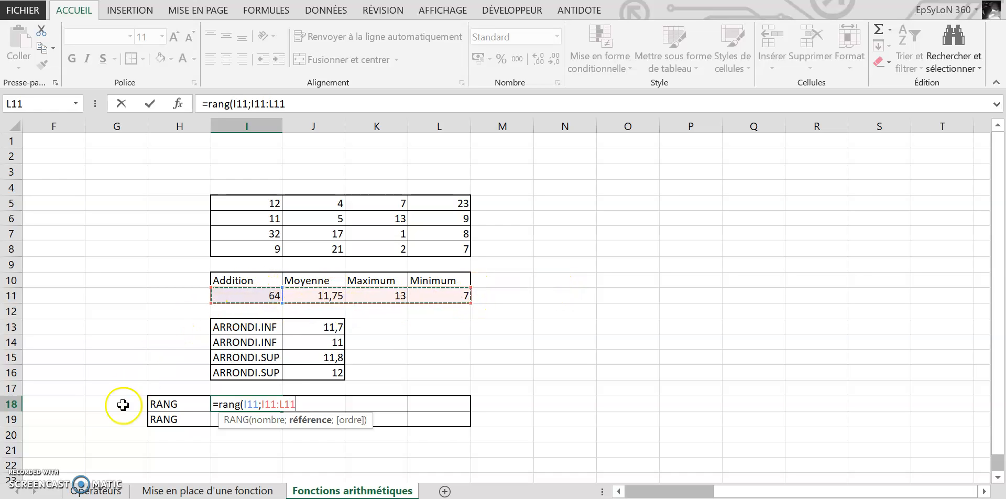
# Make the reference range absolute as $I$11:$L$11 and complete the I18 formula with descending order 0
pyautogui.click(259, 404)
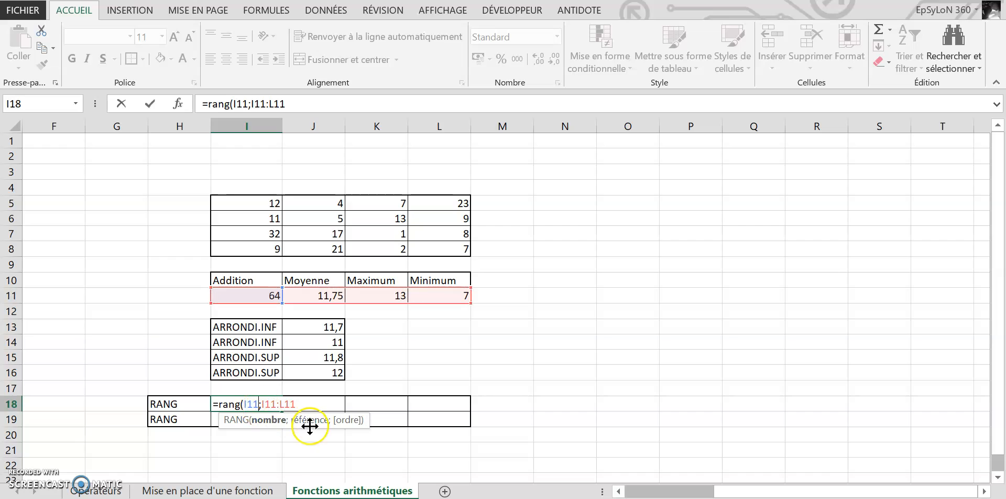
pyautogui.click(262, 404)
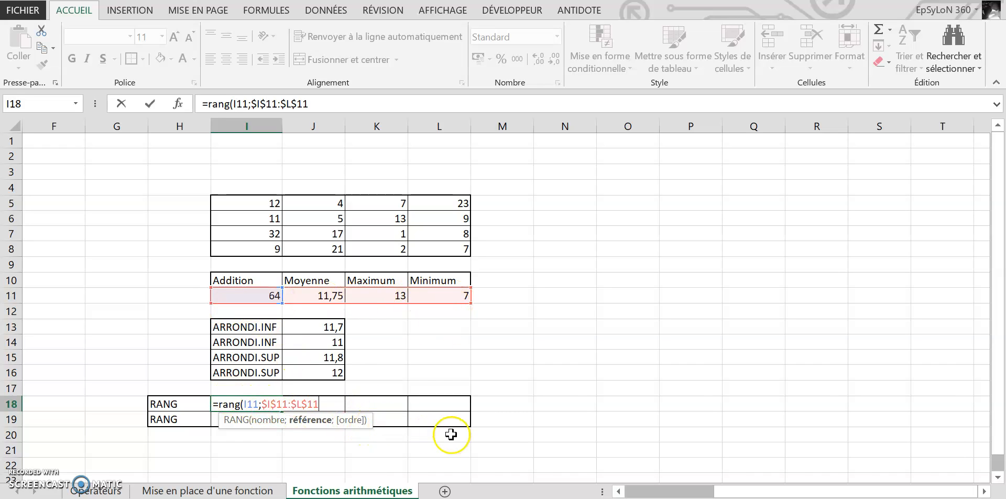
pyautogui.write(';')
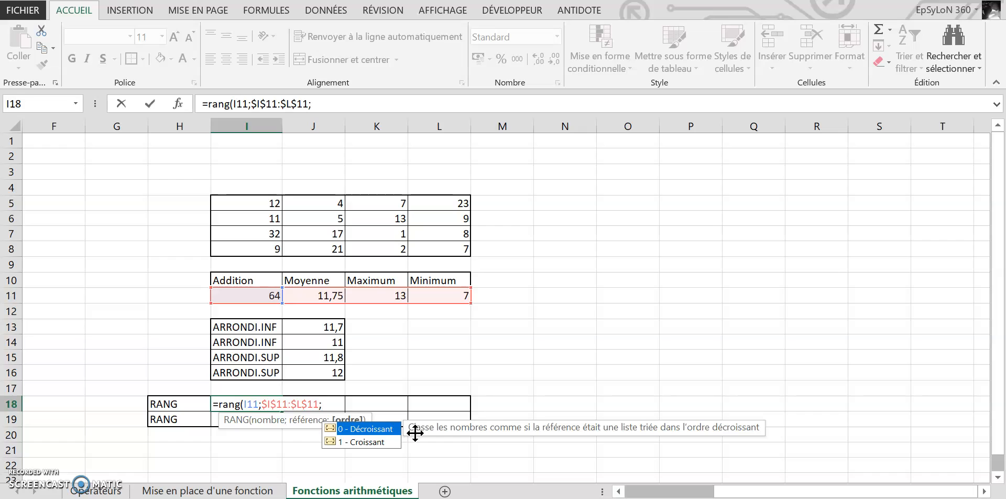
pyautogui.click(347, 443)
pyautogui.press('capslock')
pyautogui.write('0')
pyautogui.press('capslock')
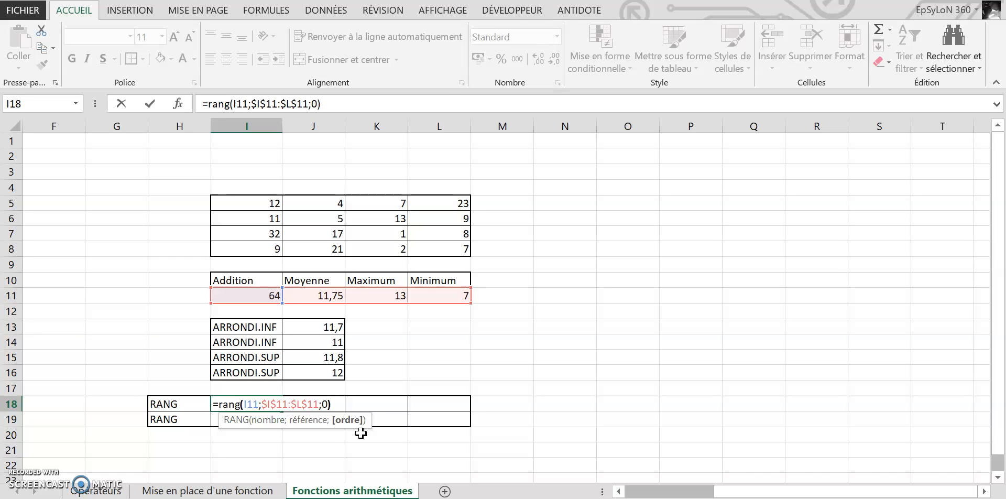
pyautogui.press('Return')
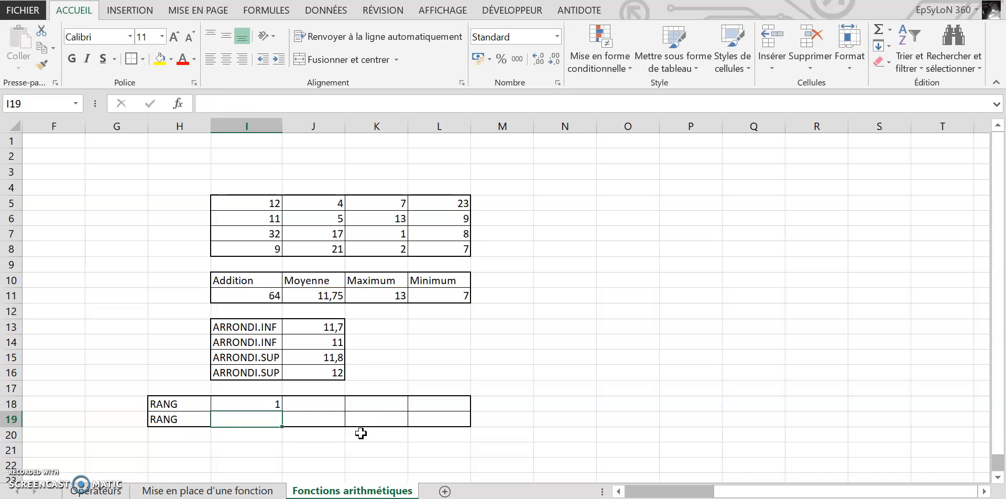
# Copy the descending RANG formula from I18 across to L18
pyautogui.click(268, 402)
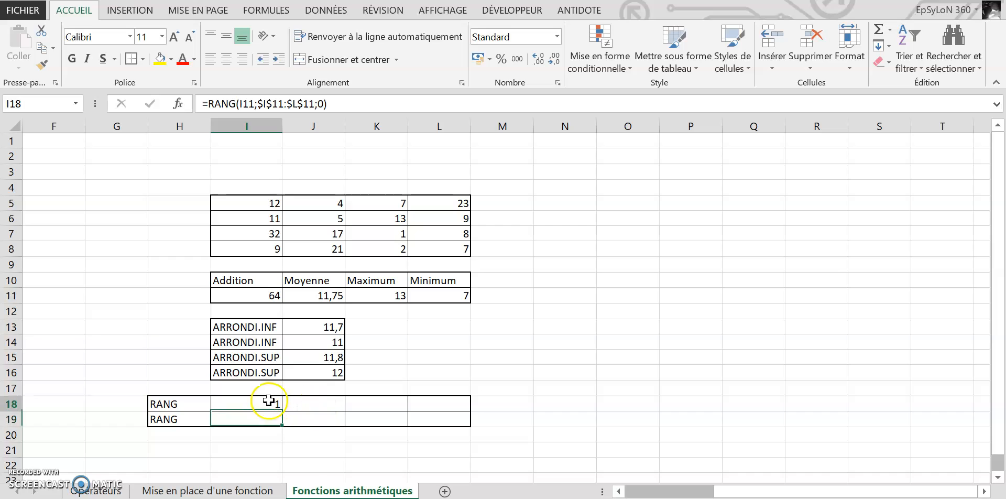
pyautogui.moveTo(283, 411); pyautogui.dragTo(459, 411)
pyautogui.click(347, 462)
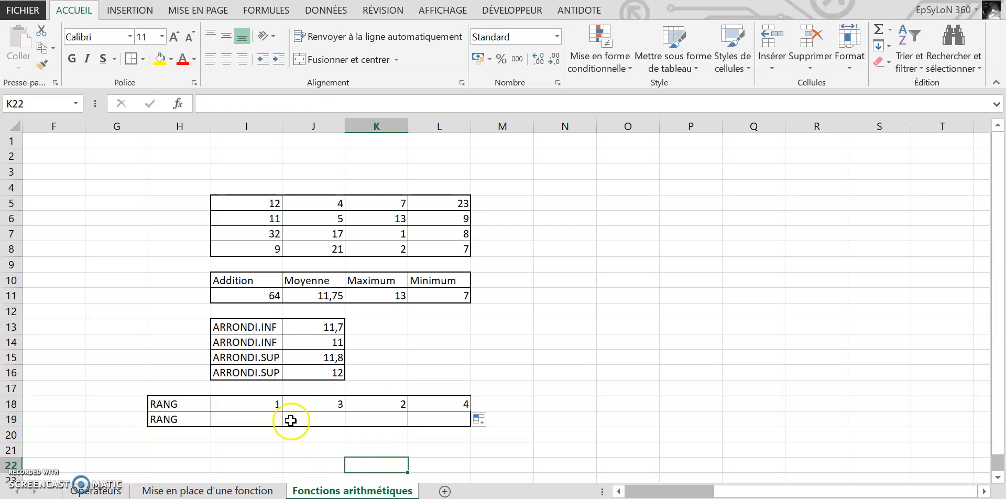
# Compare the descending ranks in row 18 with the results in I11:L11
pyautogui.click(251, 404)
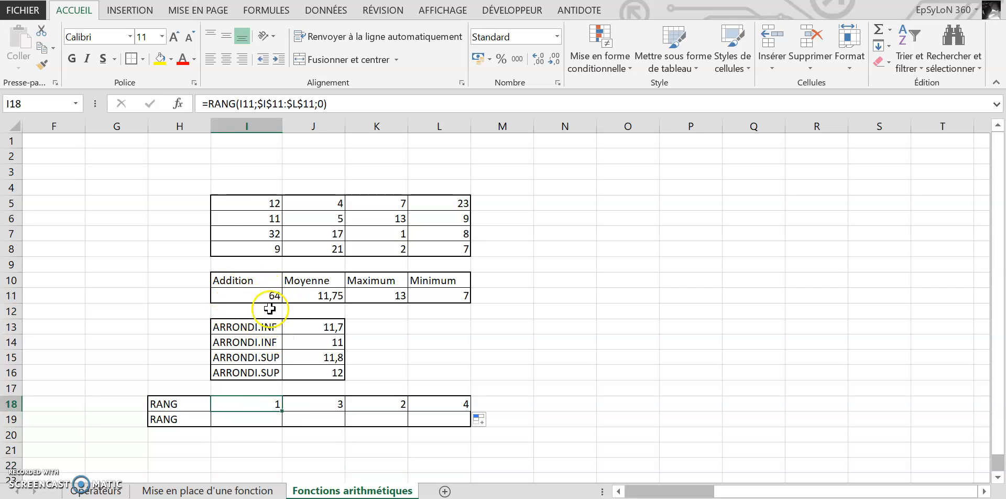
pyautogui.moveTo(236, 293); pyautogui.dragTo(456, 304)
pyautogui.click(331, 295)
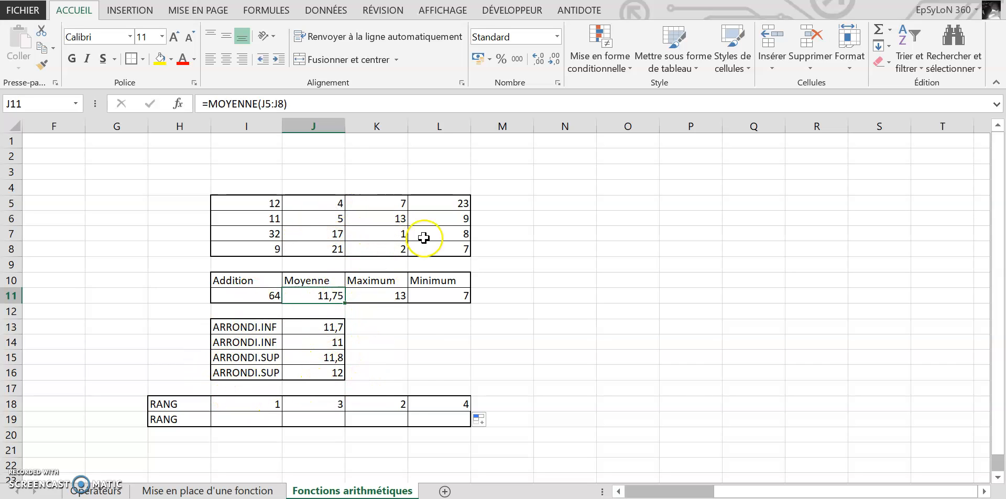
# Start a second RANG formula in cell I19, ranking I11 within the absolute range $I$11:$L$11
pyautogui.click(264, 424)
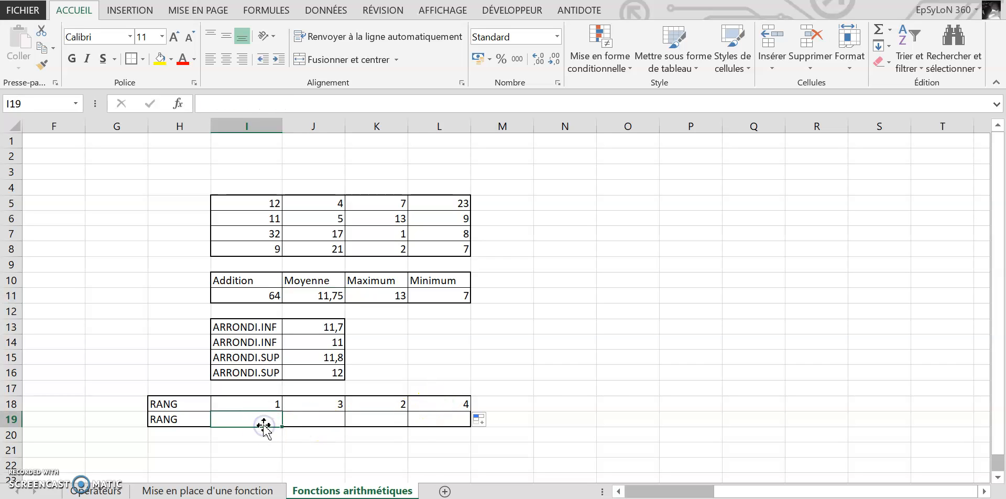
pyautogui.write('=rang(')
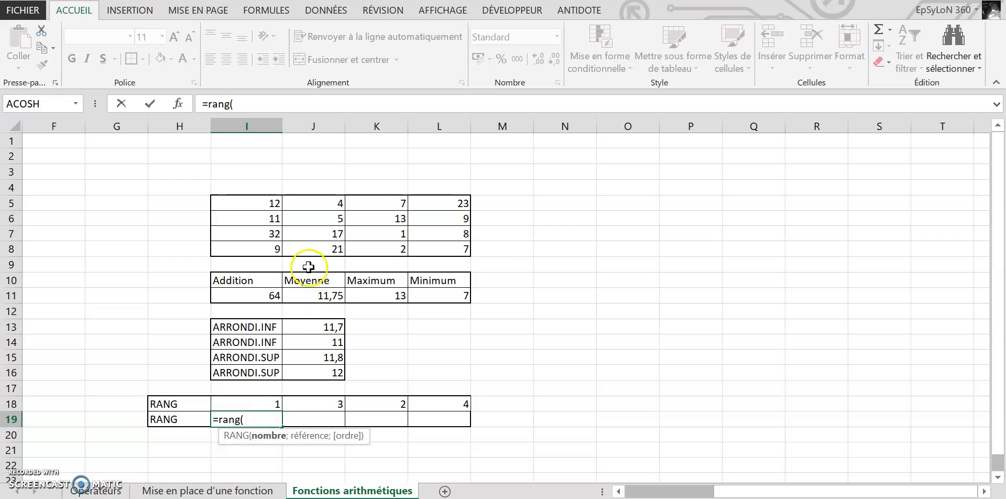
pyautogui.click(265, 294)
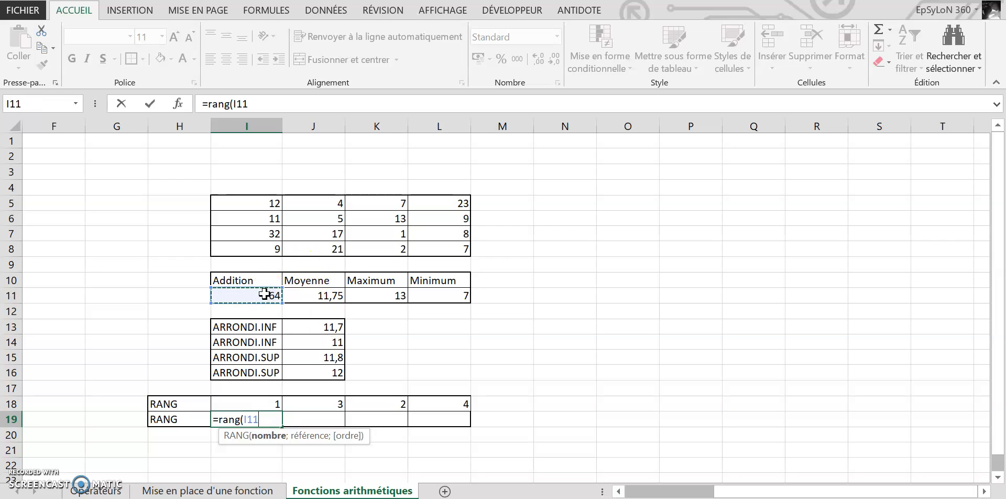
pyautogui.write(';')
pyautogui.moveTo(430, 295); pyautogui.dragTo(272, 294)
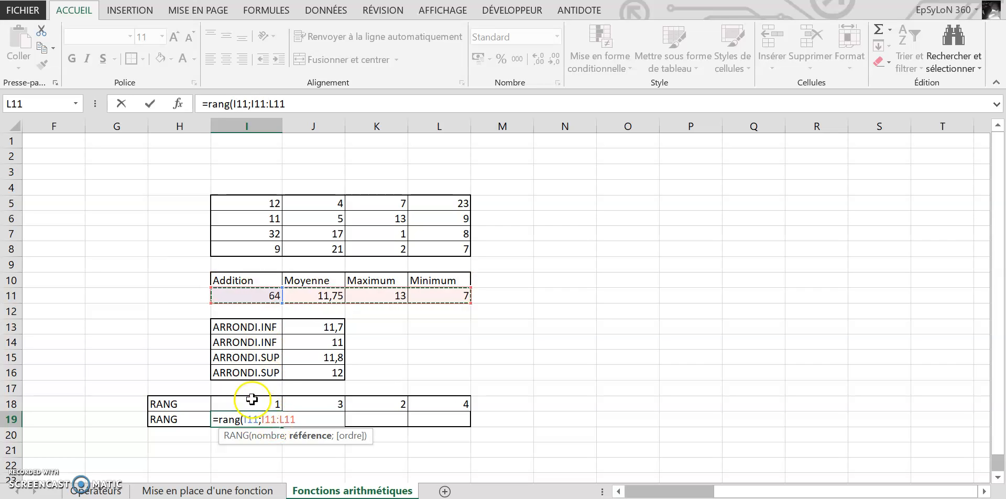
pyautogui.press('F4')
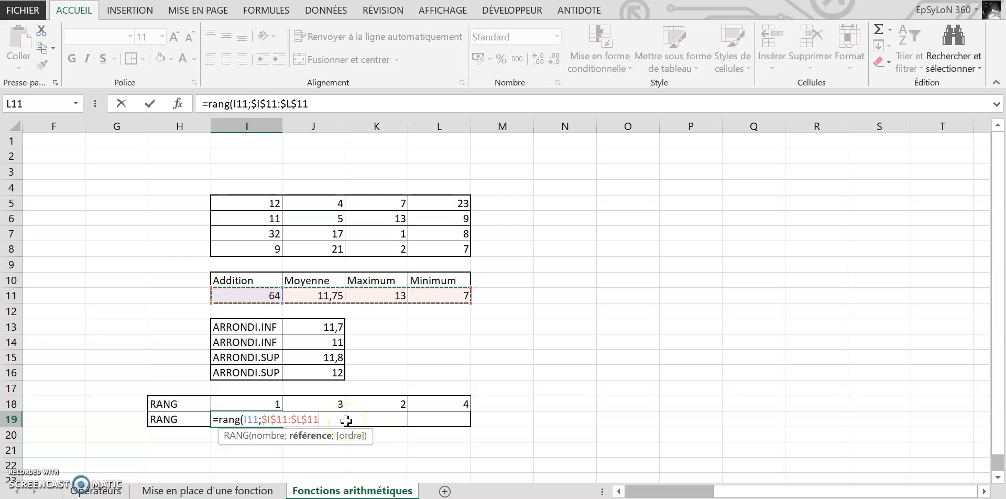
# Complete the RANG formula in I19 with ascending order 1
pyautogui.write(';')
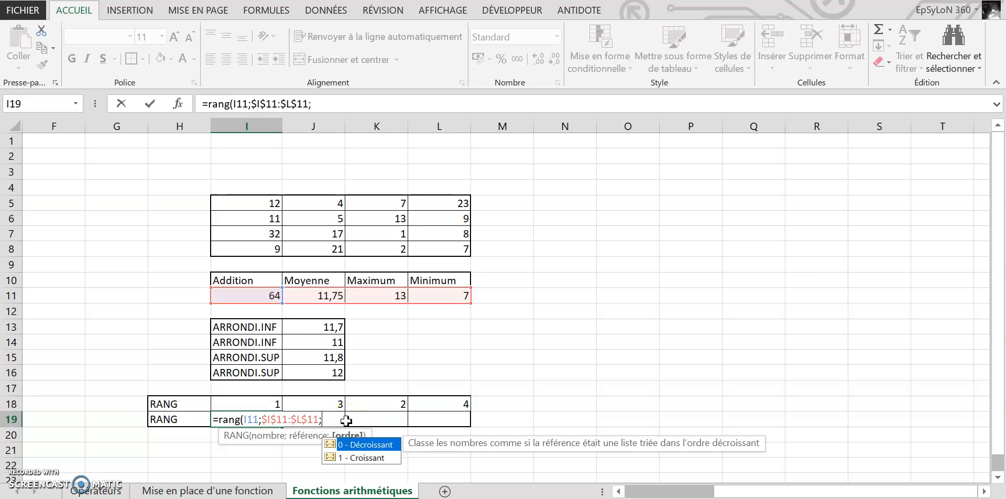
pyautogui.write('&')
pyautogui.press('capslock')
pyautogui.press('BackSpace')
pyautogui.write('1')
pyautogui.press('capslock')
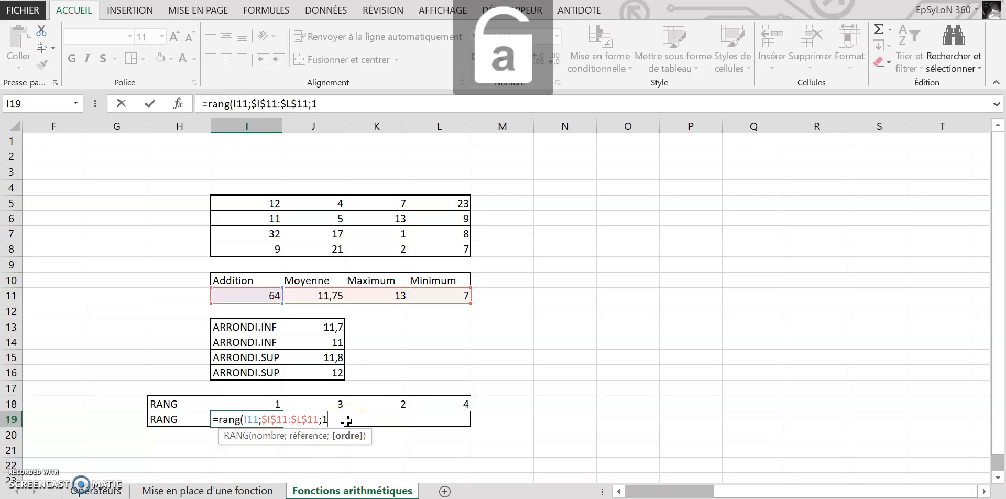
pyautogui.press('Return')
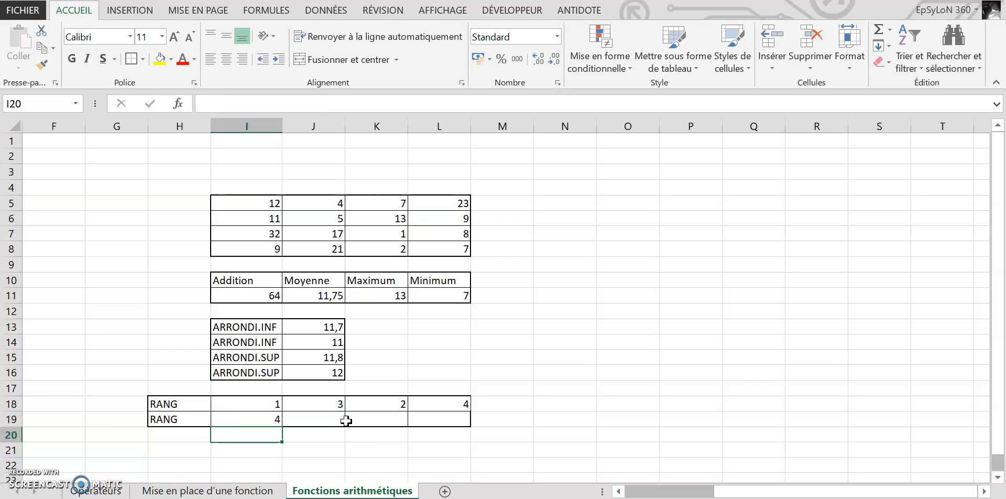
# Copy the ascending RANG formula from I19 across to L19 and check the ranks against the values in row 11
pyautogui.click(268, 424)
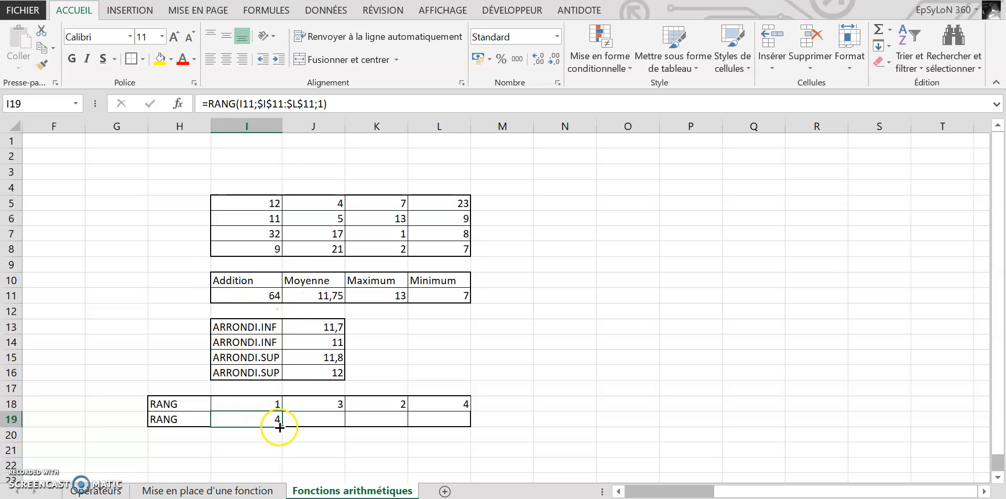
pyautogui.moveTo(282, 426); pyautogui.dragTo(453, 427)
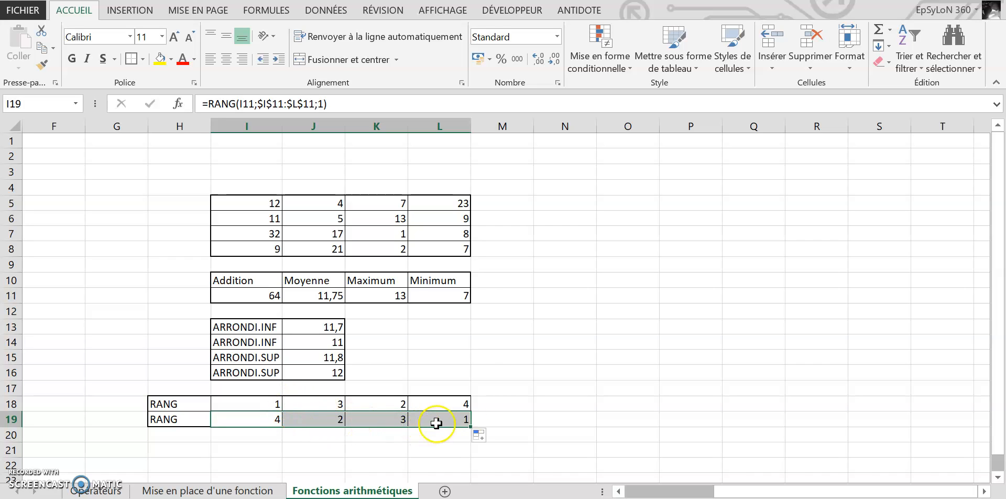
pyautogui.click(464, 296)
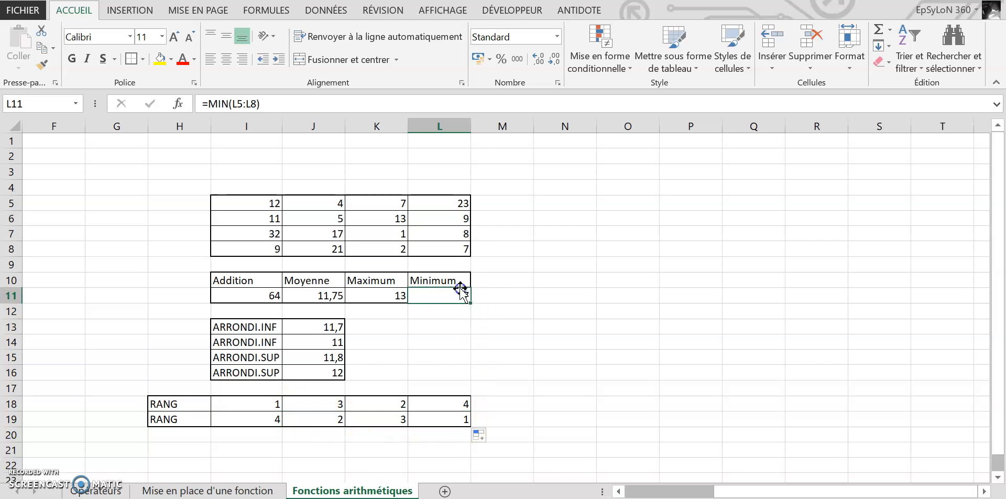
pyautogui.click(272, 295)
pyautogui.click(271, 418)
pyautogui.click(507, 388)
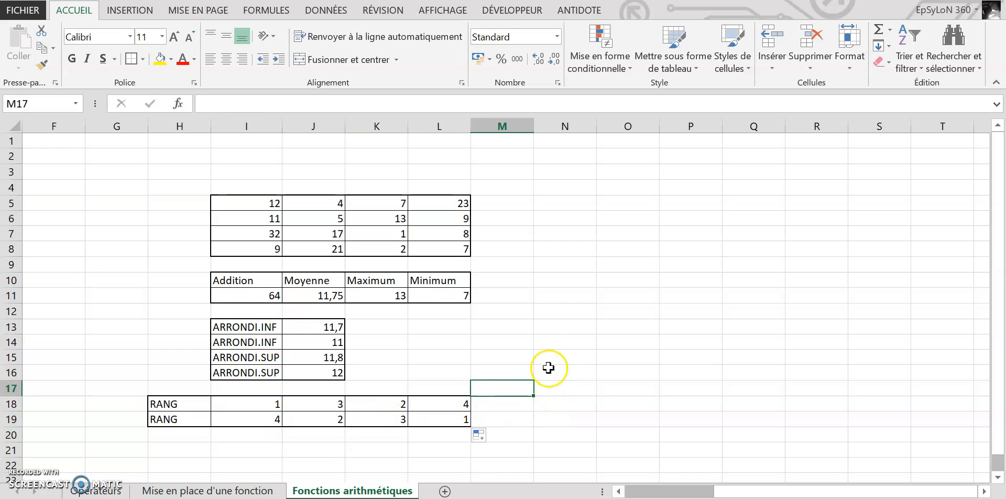
# Look over the function descriptions and the example table again, and inspect the references of the RANG formula in J19
pyautogui.moveTo(505, 357); pyautogui.dragTo(274, 342)
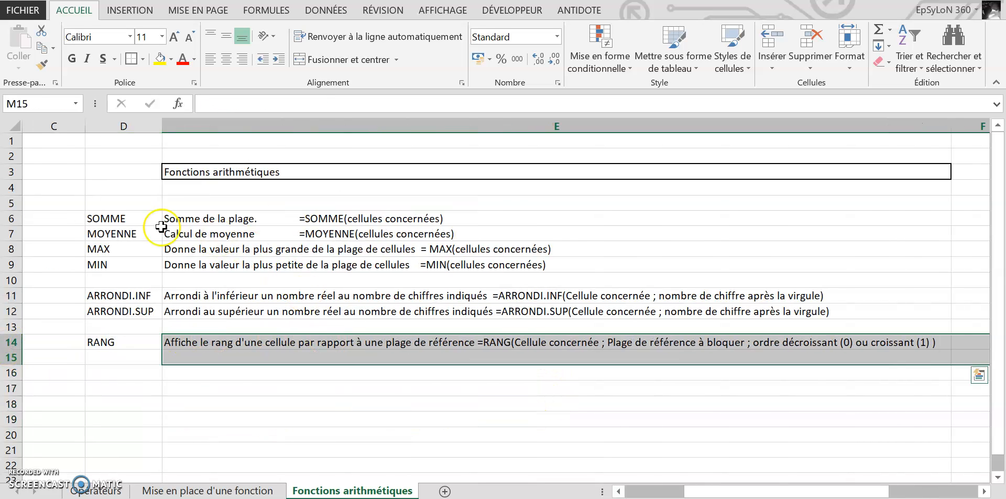
pyautogui.moveTo(306, 403); pyautogui.dragTo(999, 388)
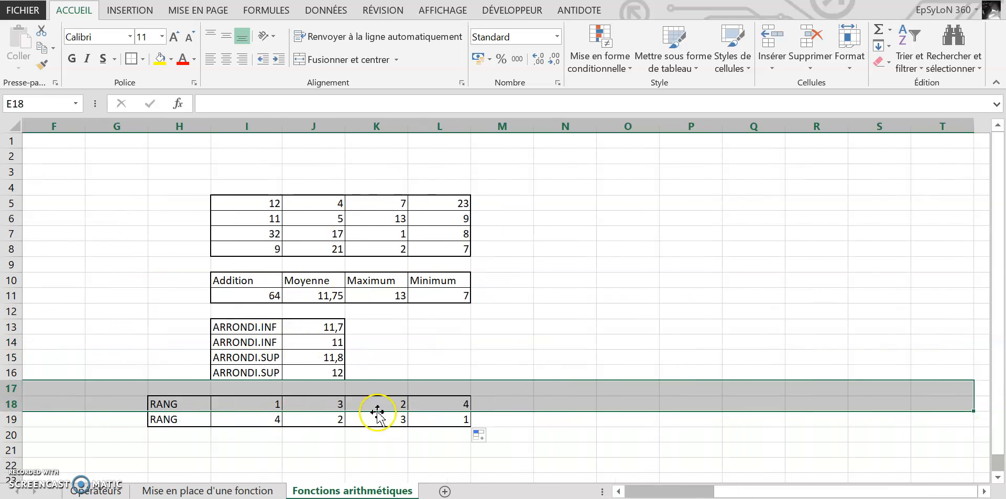
pyautogui.click(587, 265)
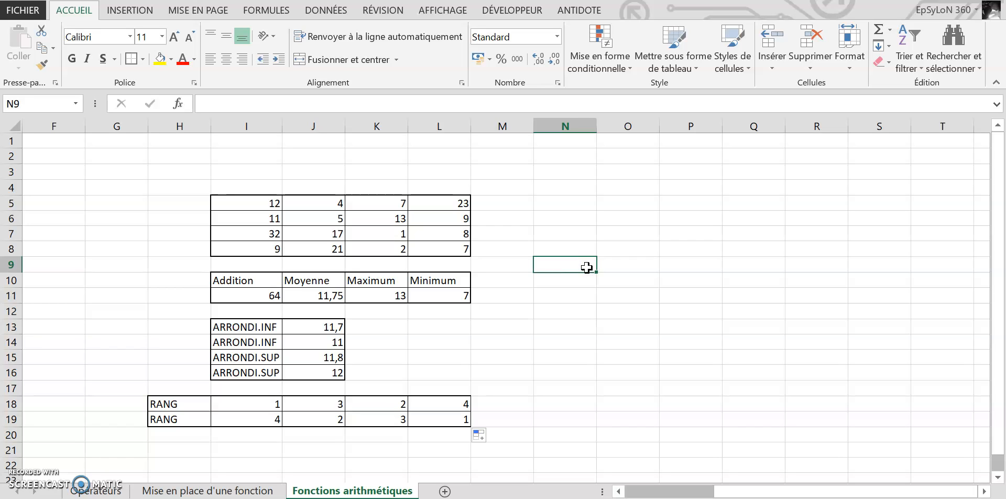
pyautogui.doubleClick(335, 419)
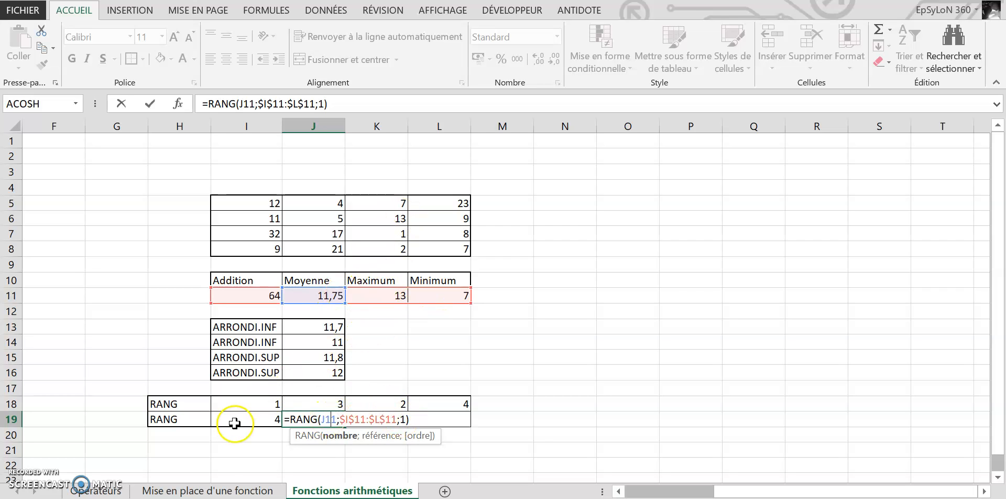
pyautogui.click(588, 361)
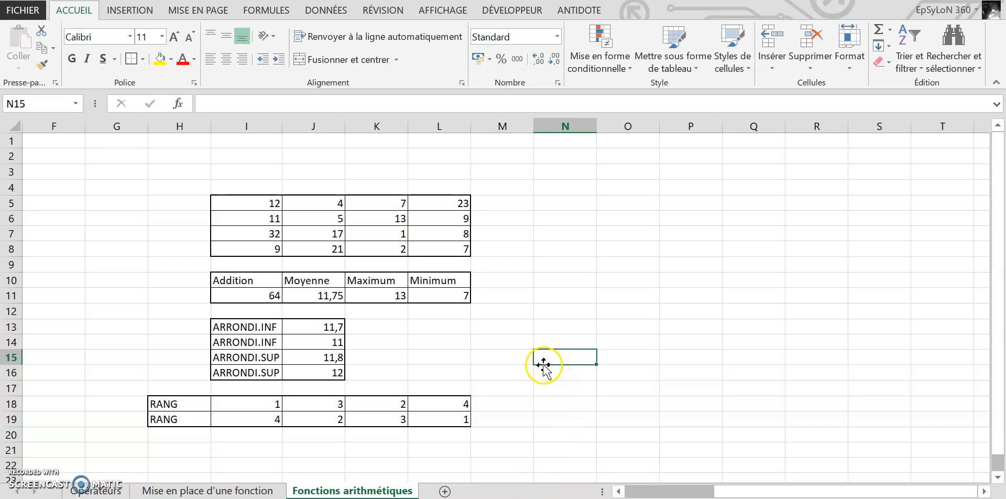
pyautogui.click(512, 384)
pyautogui.click(542, 403)
pyautogui.click(521, 370)
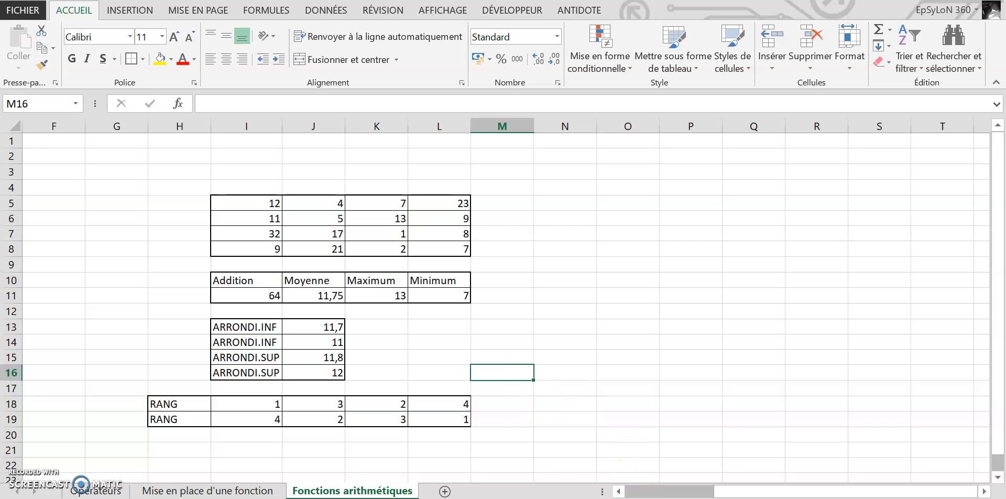